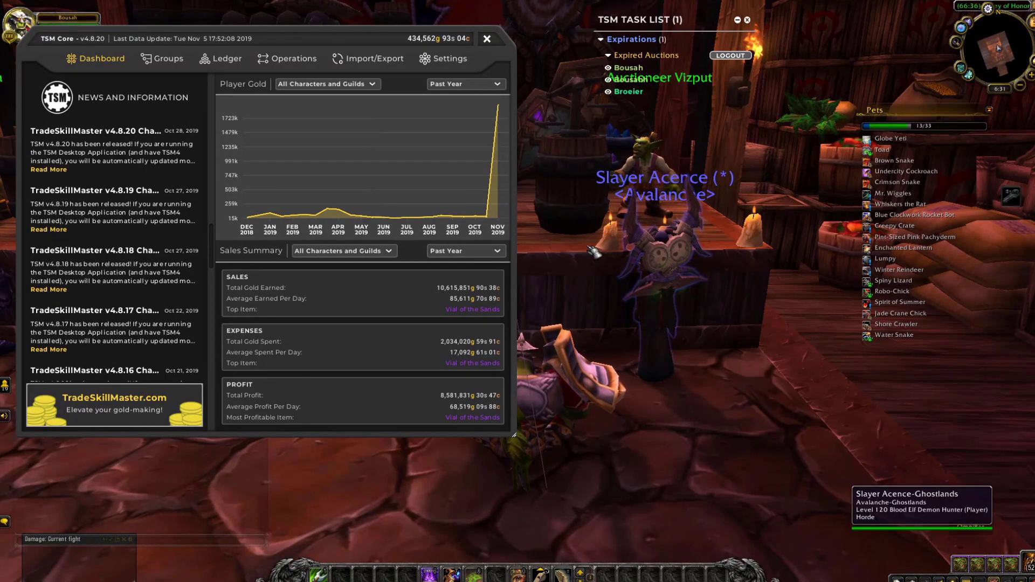
Switch from the in-game TSM dashboard to Chrome showing the TradeSkillMaster website.
key(alt+Tab)
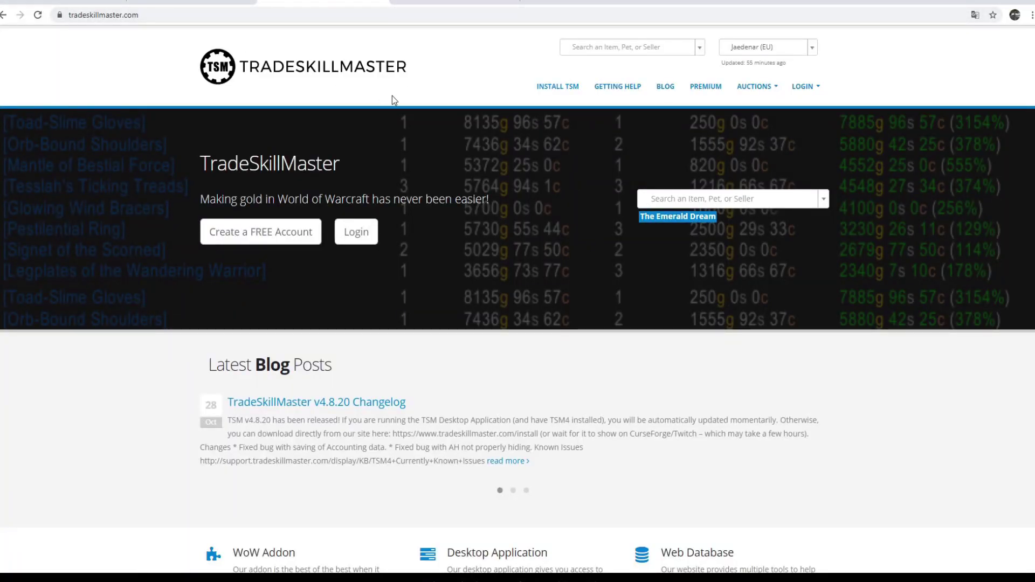
Open the Install TSM page, highlight the desktop app's name, and briefly check the running TSM desktop app.
mouse_move(804, 87)
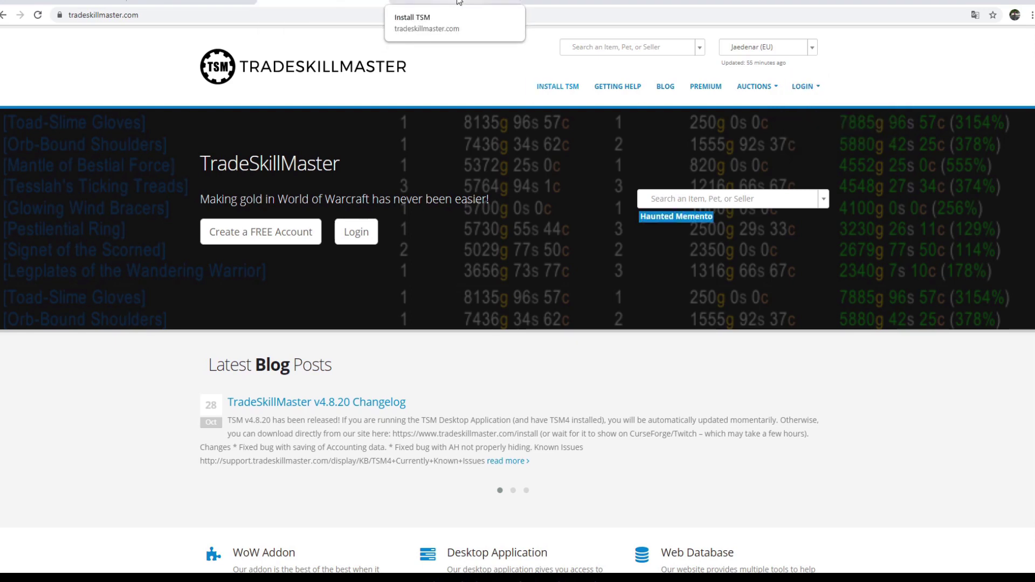
click(438, 3)
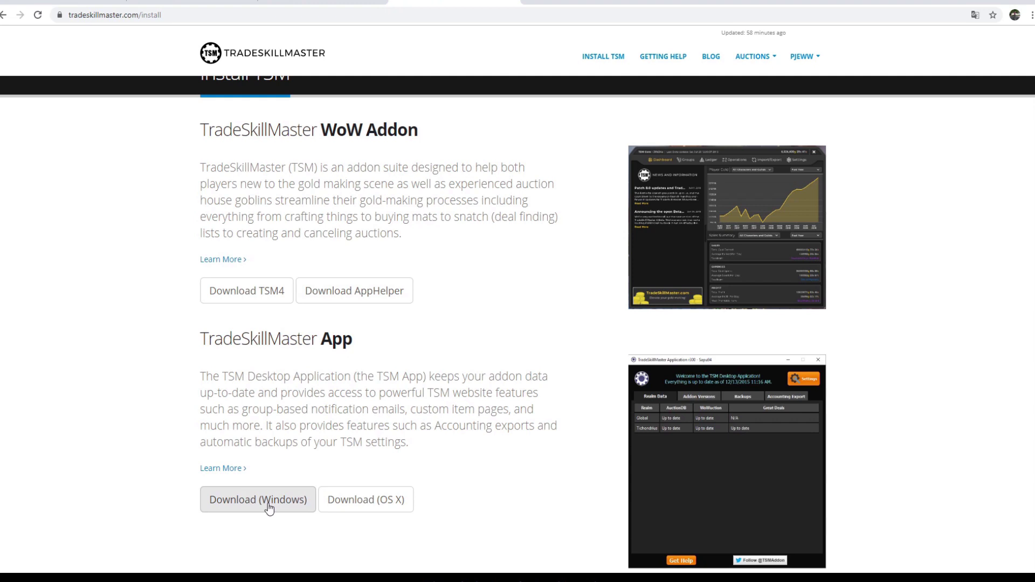
drag(205, 377, 351, 377)
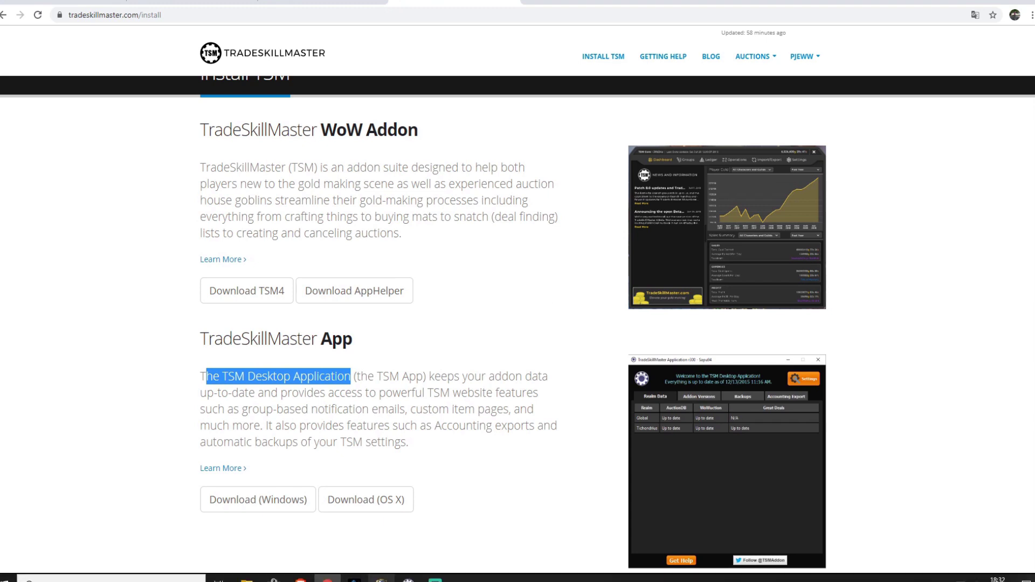
click(408, 578)
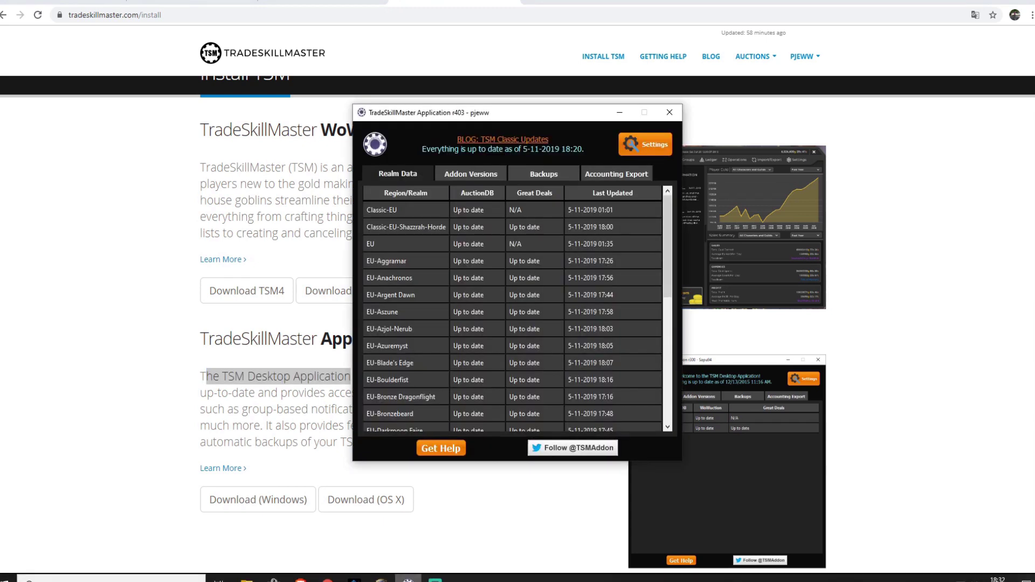
click(408, 579)
Go to the account's Realm Selection page through the account menu.
click(804, 56)
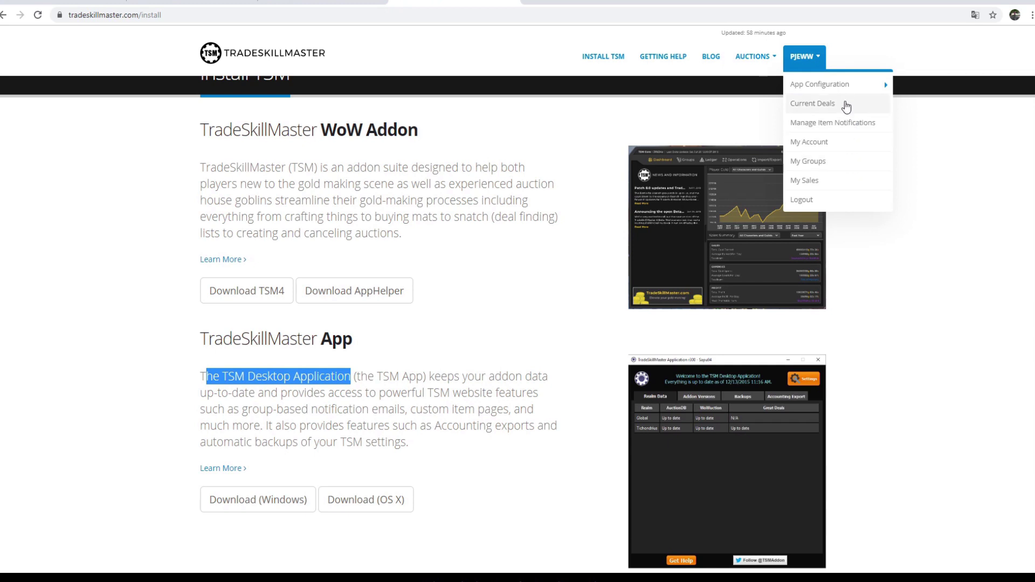
mouse_move(847, 88)
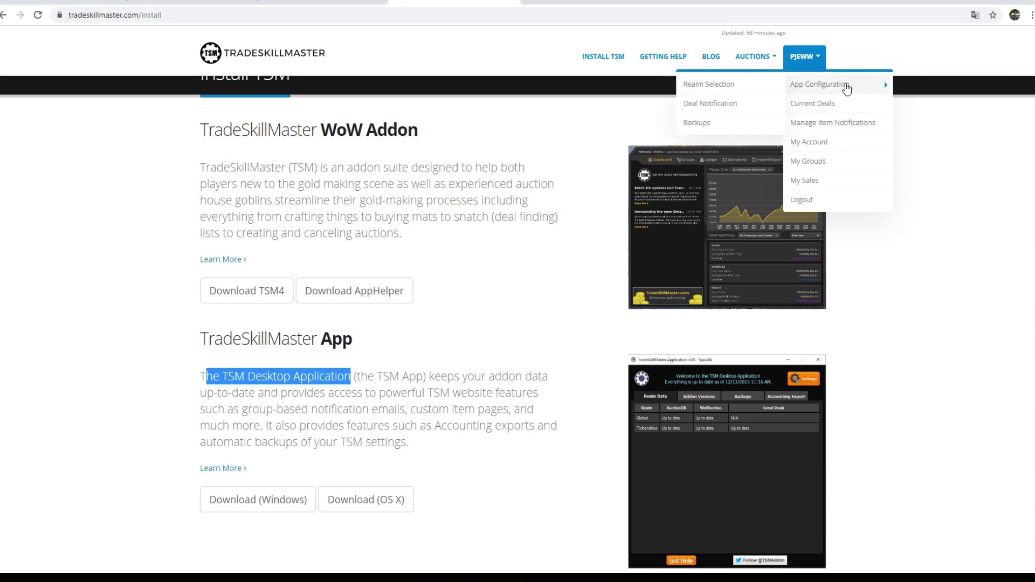
click(735, 86)
Pick the US realm Dalaran in the Add Realm dropdown and submit it.
scroll(434, 353, down, 20)
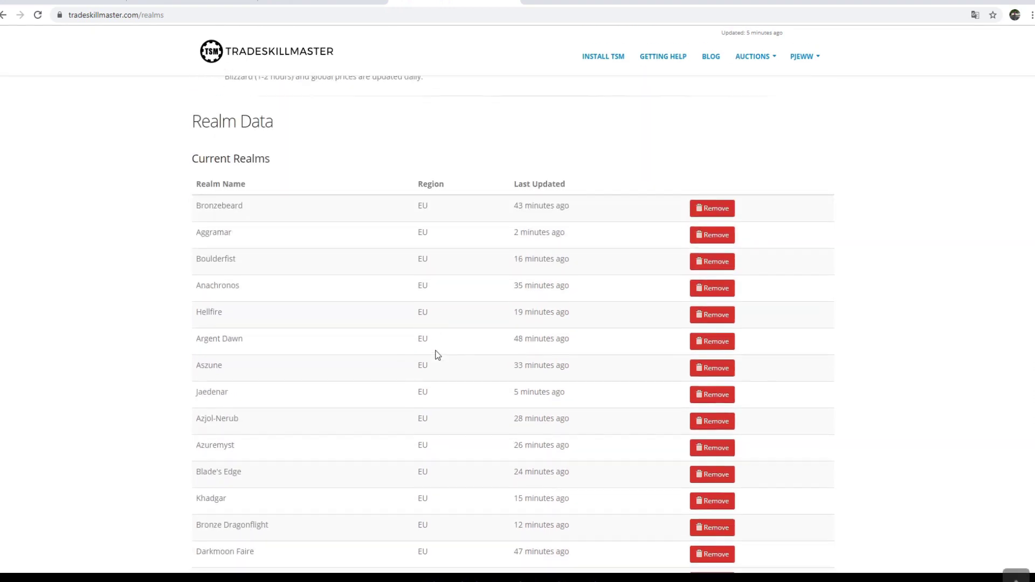
scroll(434, 356, up, 4)
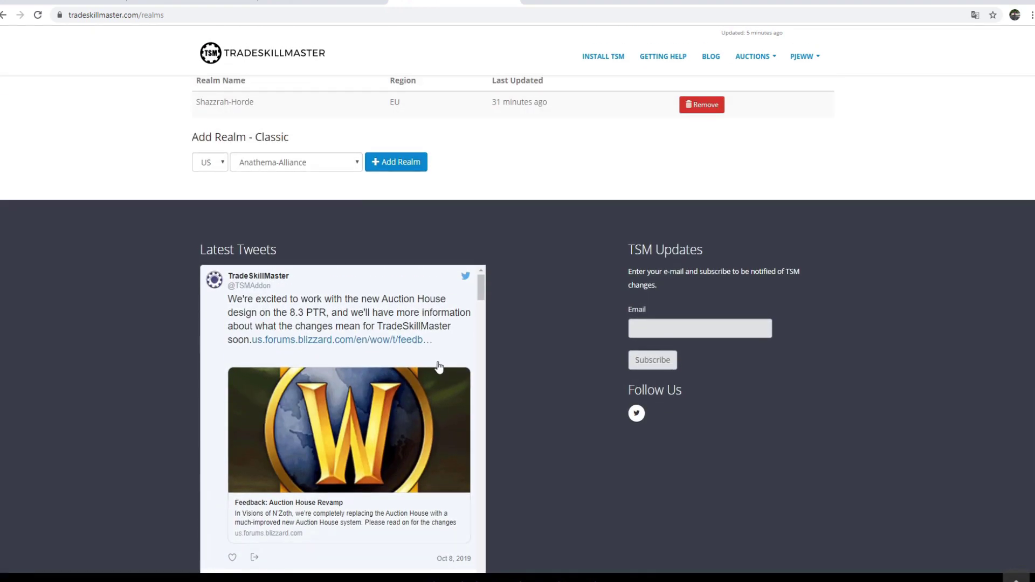
drag(172, 253, 315, 259)
click(283, 125)
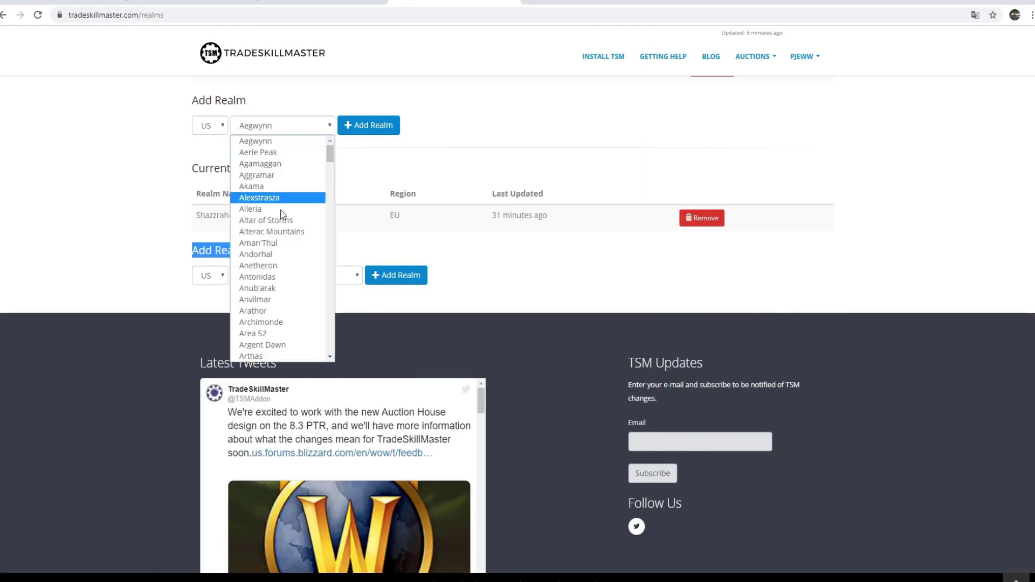
scroll(294, 302, down, 5)
scroll(294, 302, down, 3)
scroll(295, 306, down, 3)
click(282, 210)
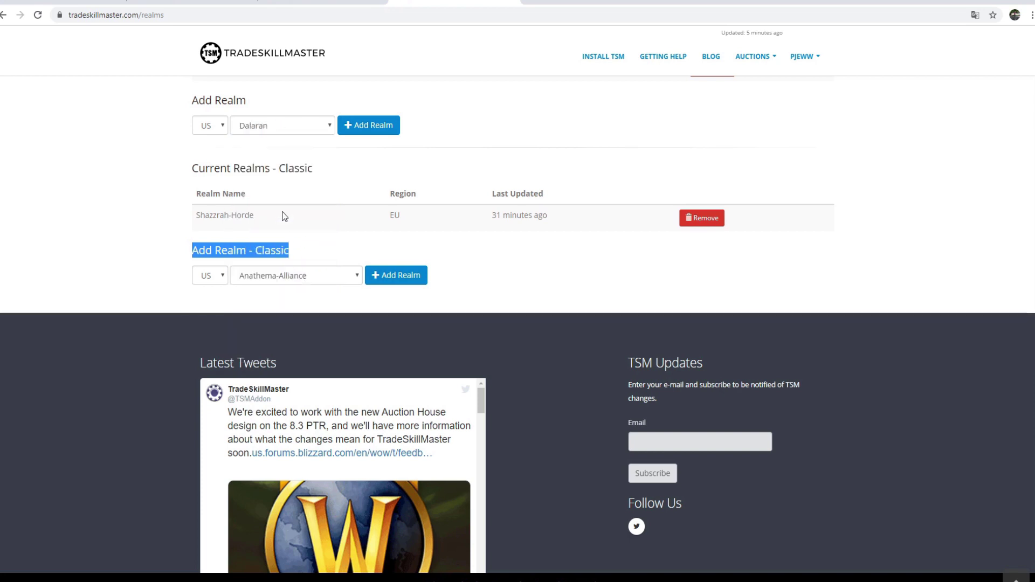
click(392, 132)
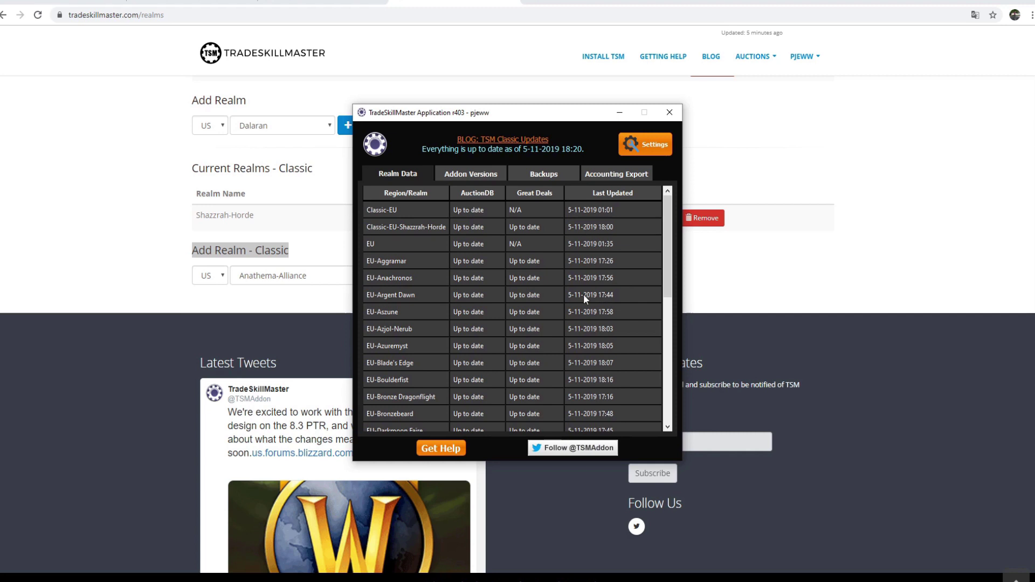
Hide the desktop app and switch to the CurseForge tradeskillmaster search results.
key(alt+Tab)
mouse_move(355, 579)
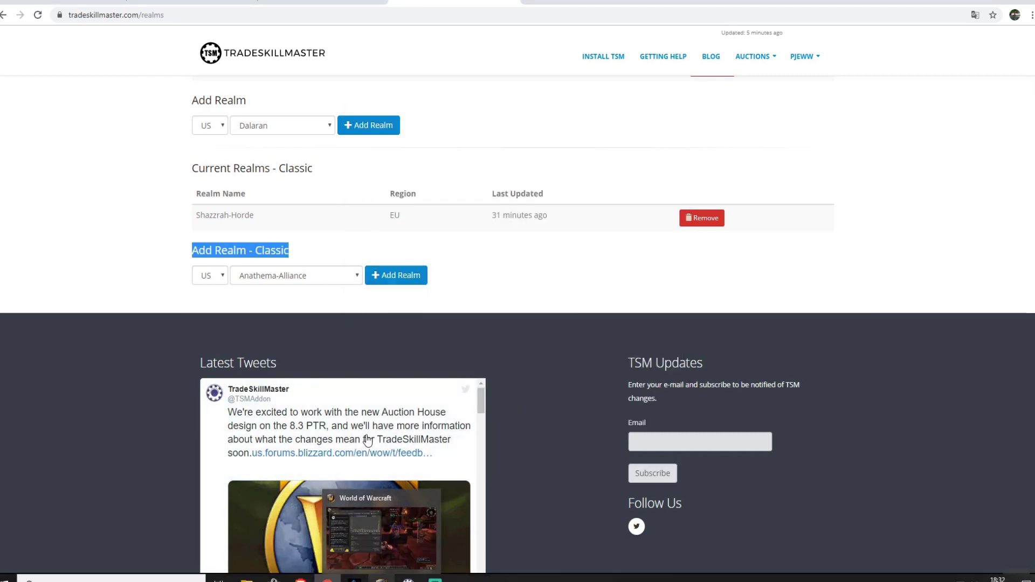
click(194, 9)
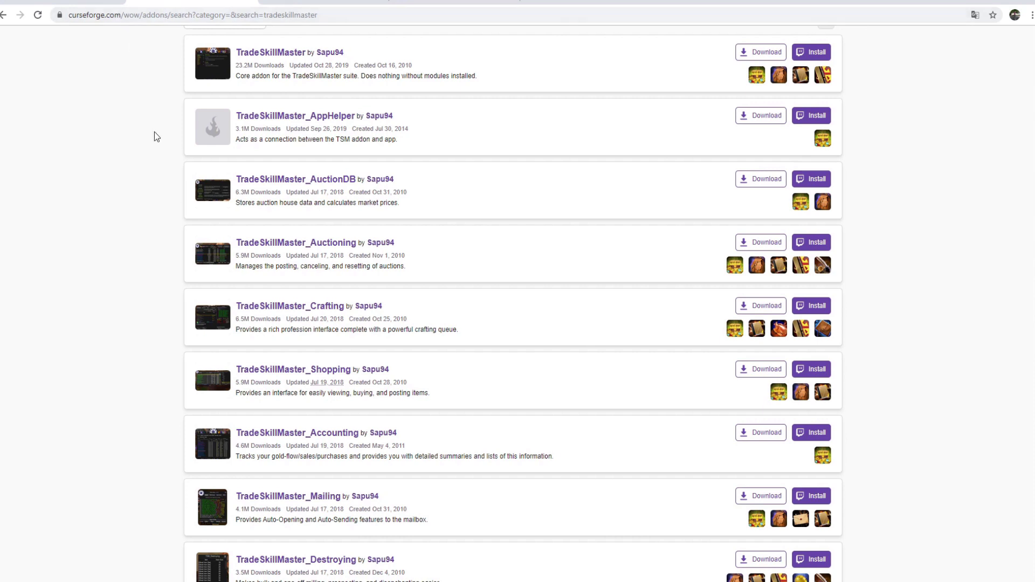
Scroll through the CurseForge tradeskillmaster results, then minimize Chrome to return to WoW.
scroll(157, 136, up, 2)
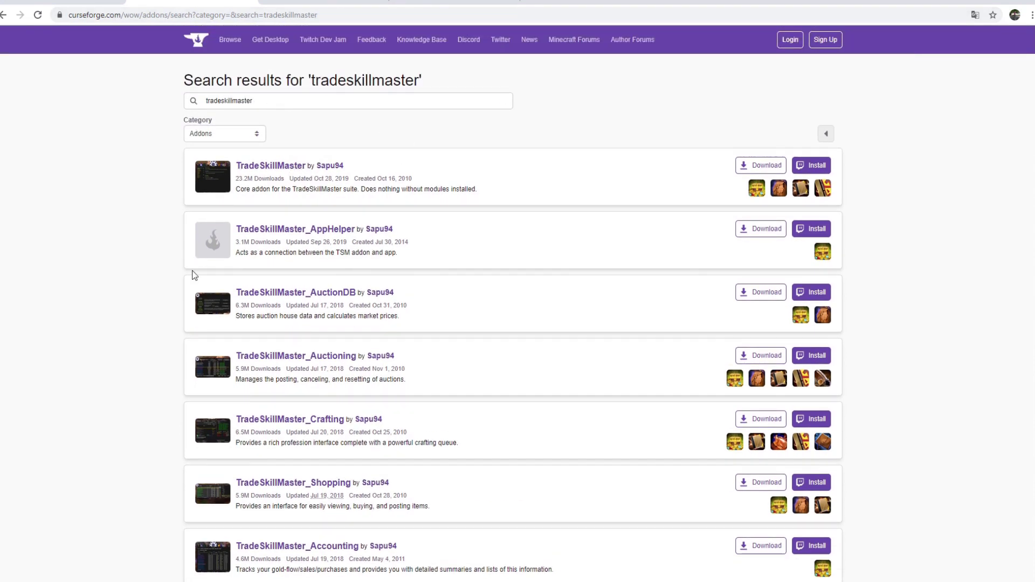
scroll(182, 430, down, 15)
scroll(180, 435, down, 2)
scroll(350, 448, up, 2)
scroll(345, 453, up, 8)
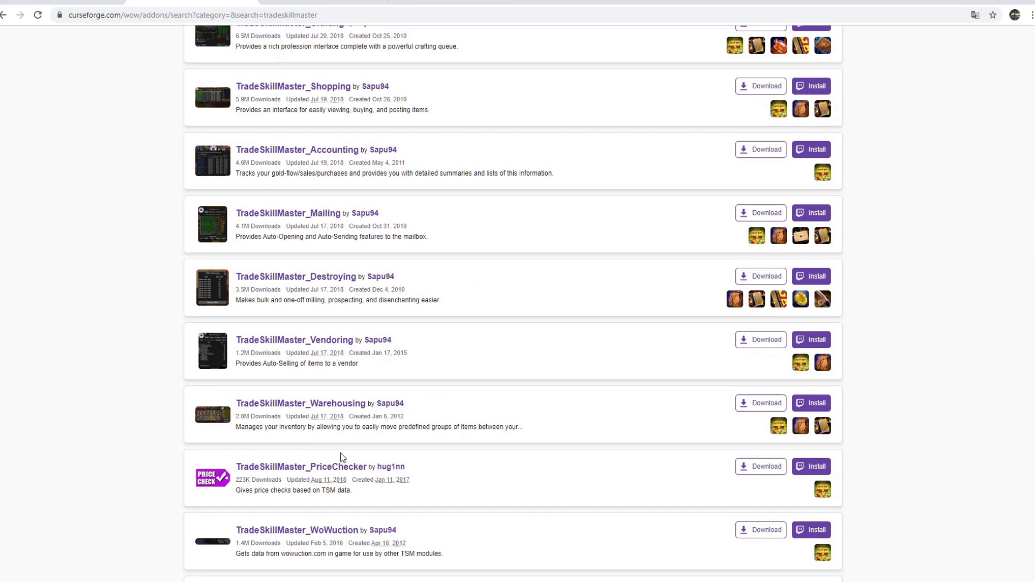
scroll(344, 456, up, 6)
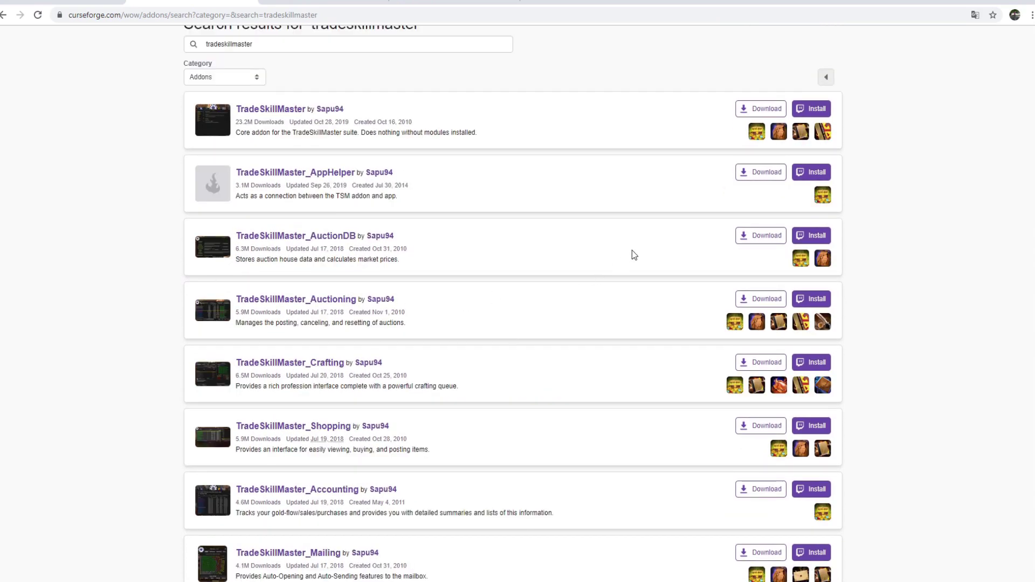
click(979, 3)
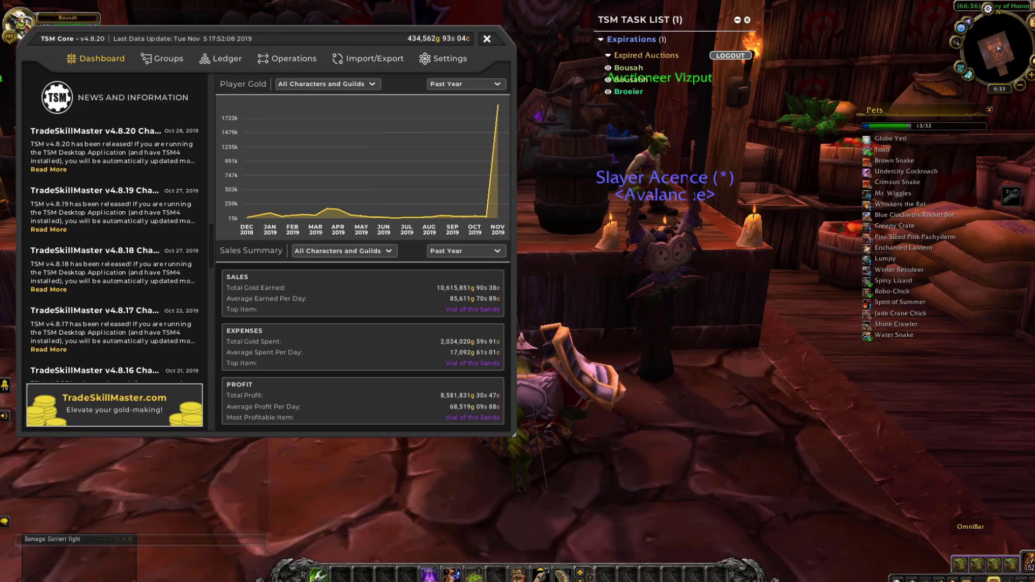
Add a new group under Base Group, name it youtube, and put Vial of the Sands in it.
mouse_move(961, 67)
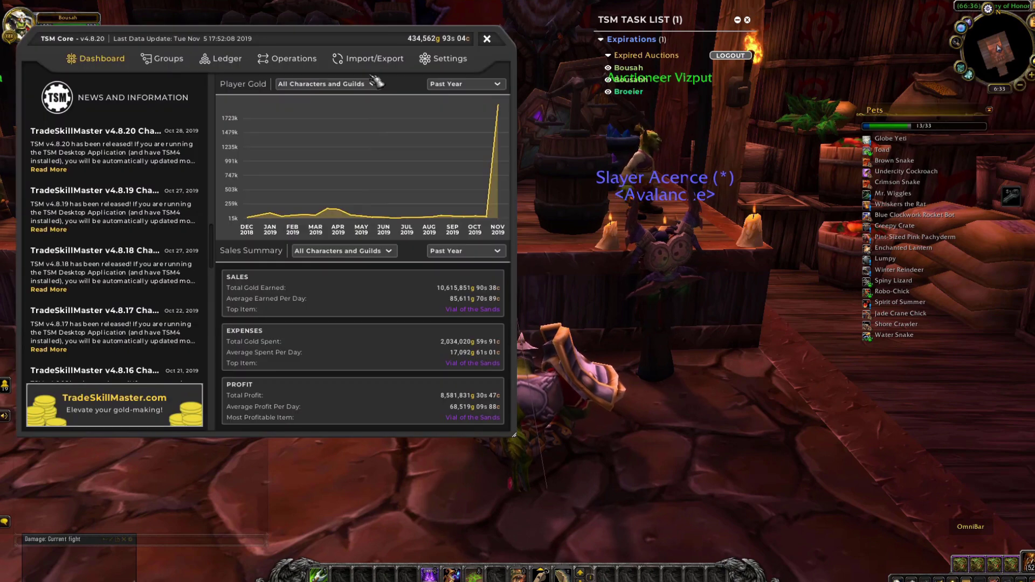
click(176, 60)
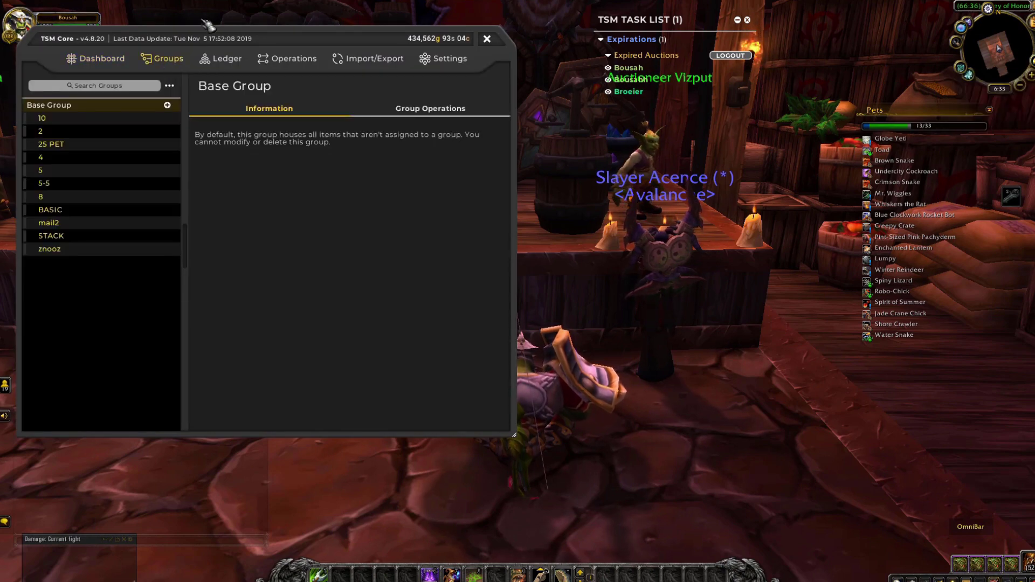
click(170, 105)
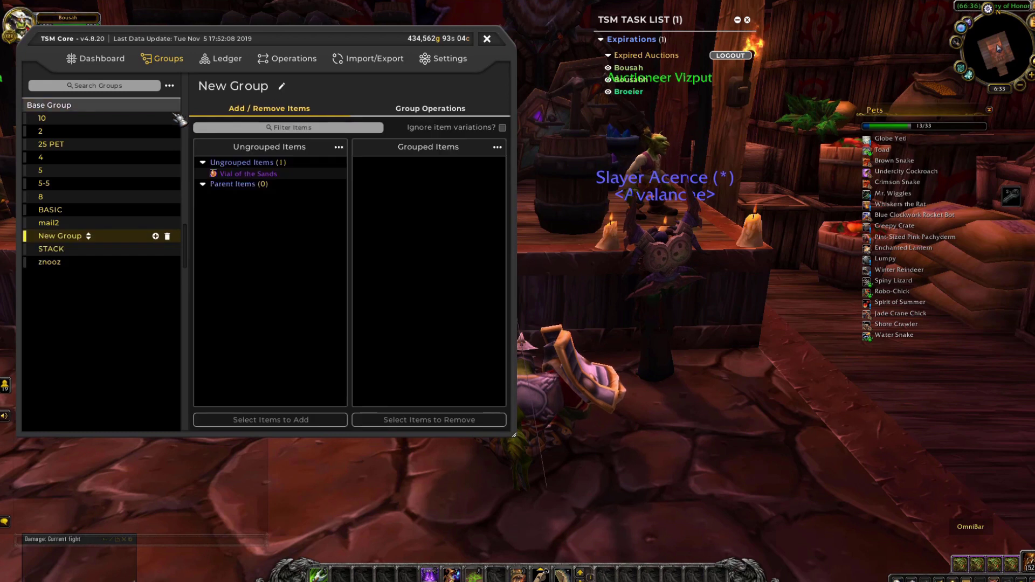
click(280, 86)
text(youtube)
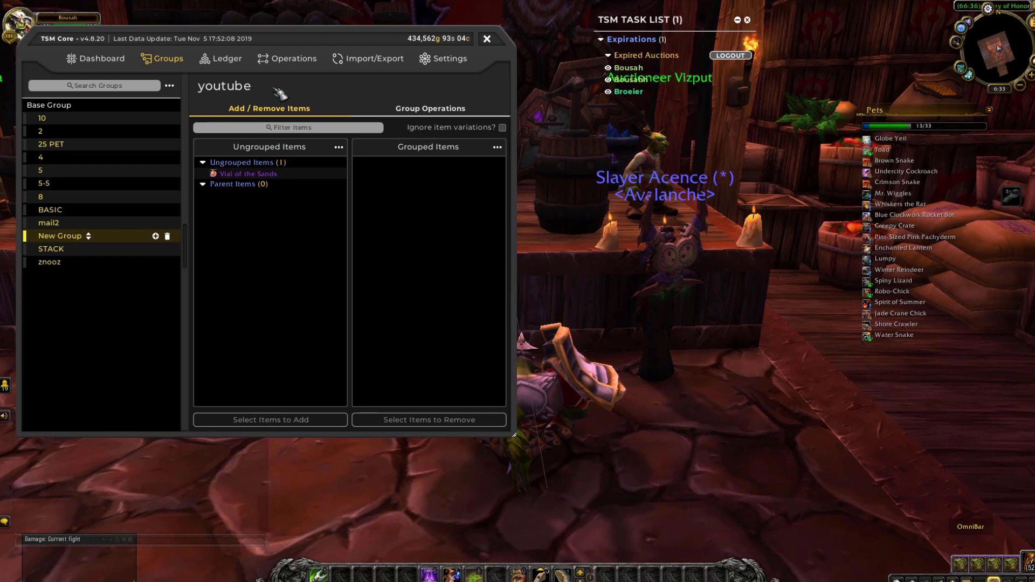
key(Return)
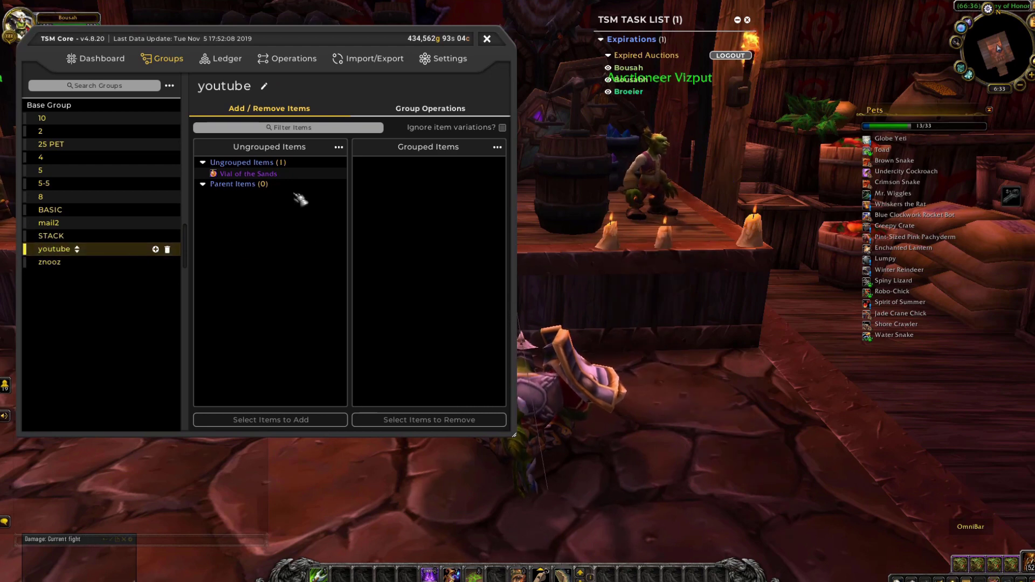
click(281, 176)
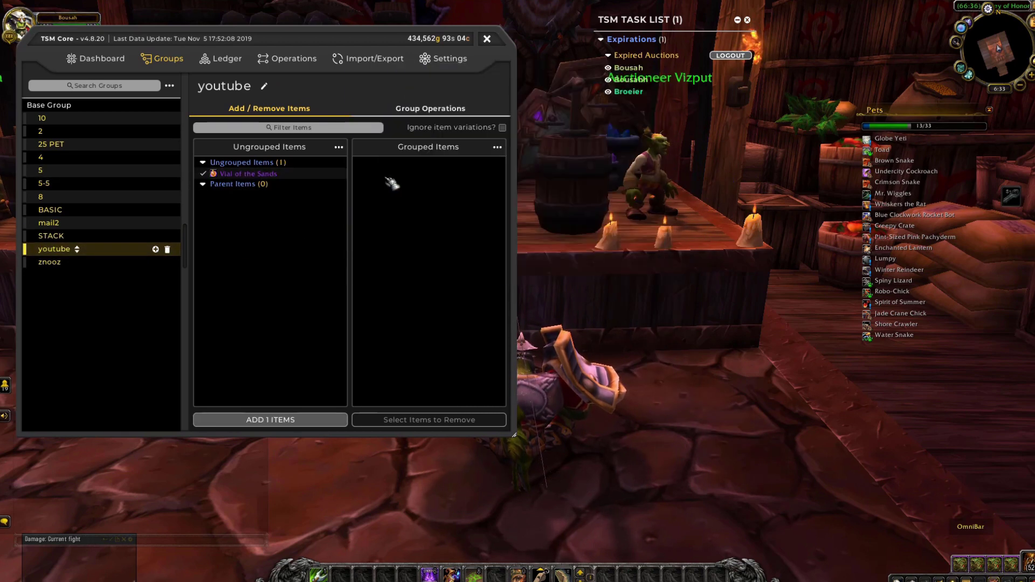
click(312, 422)
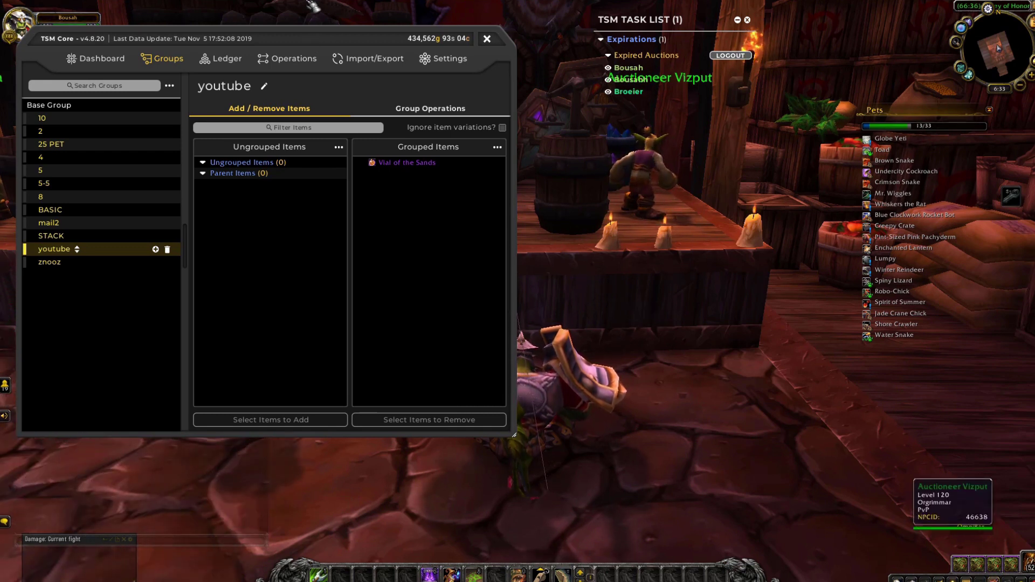
Add a new Auctioning operation and rename it from New Operation 1 to youtube.
click(285, 60)
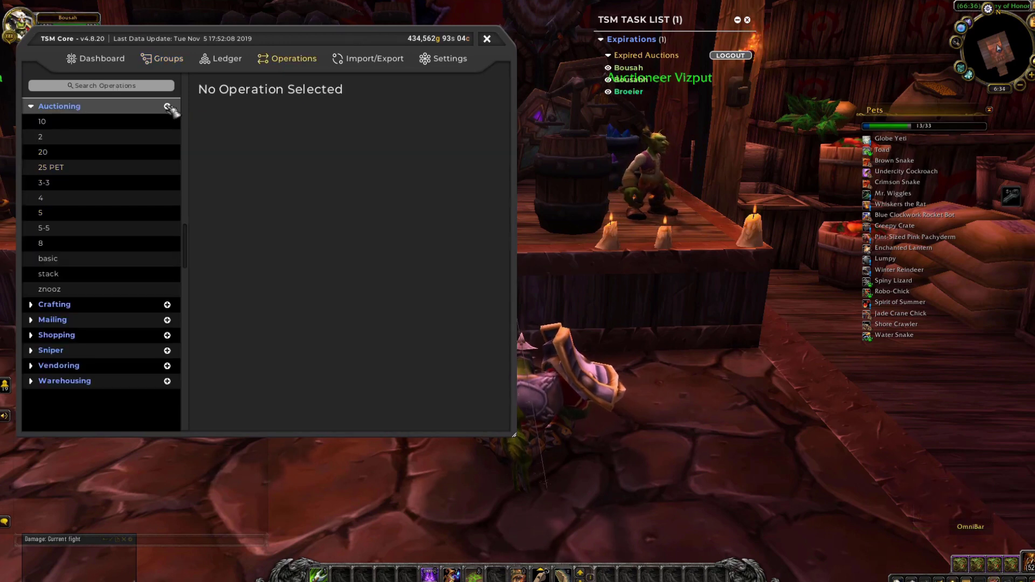
click(168, 106)
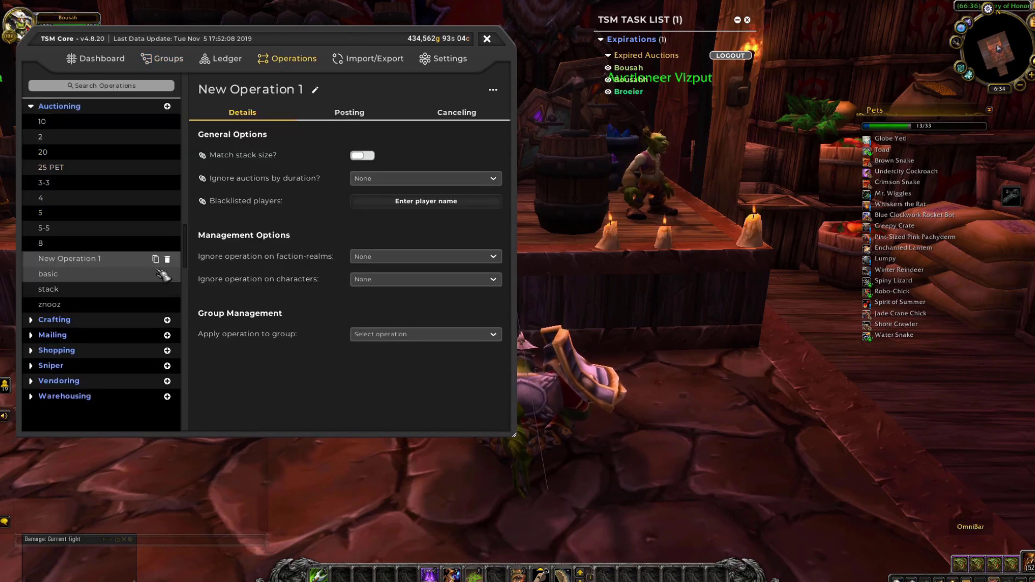
click(316, 90)
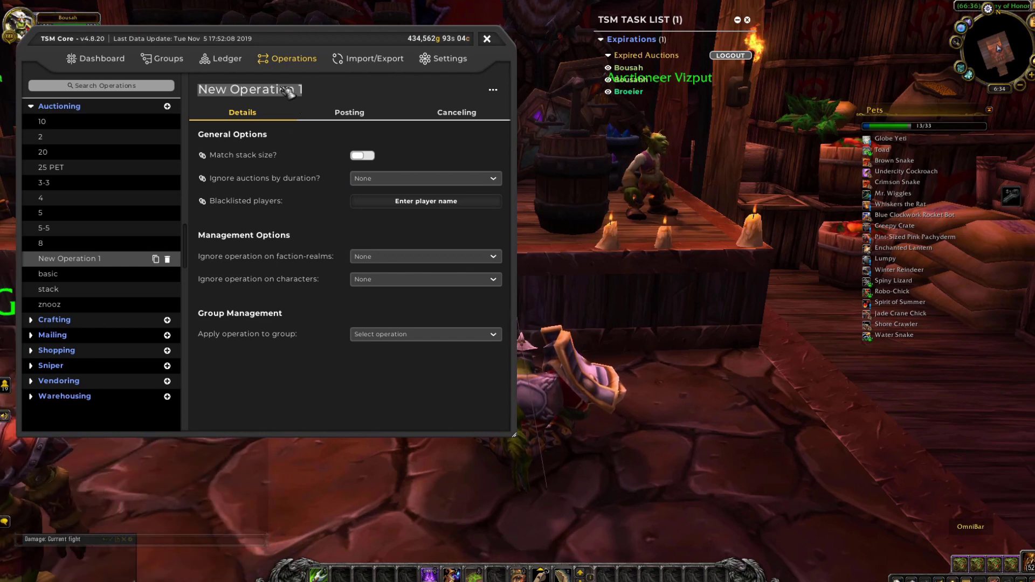
text(youtube)
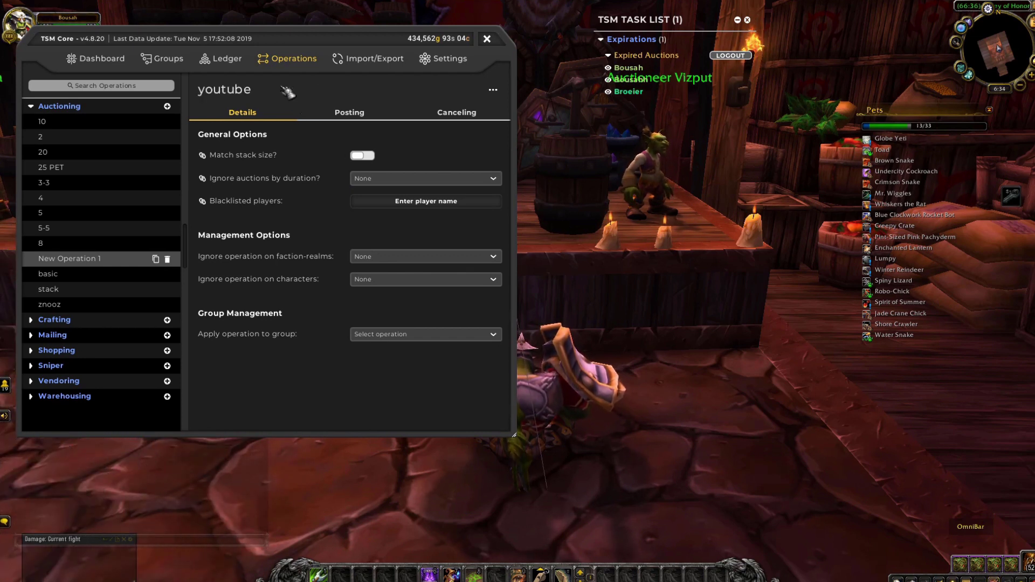
key(Return)
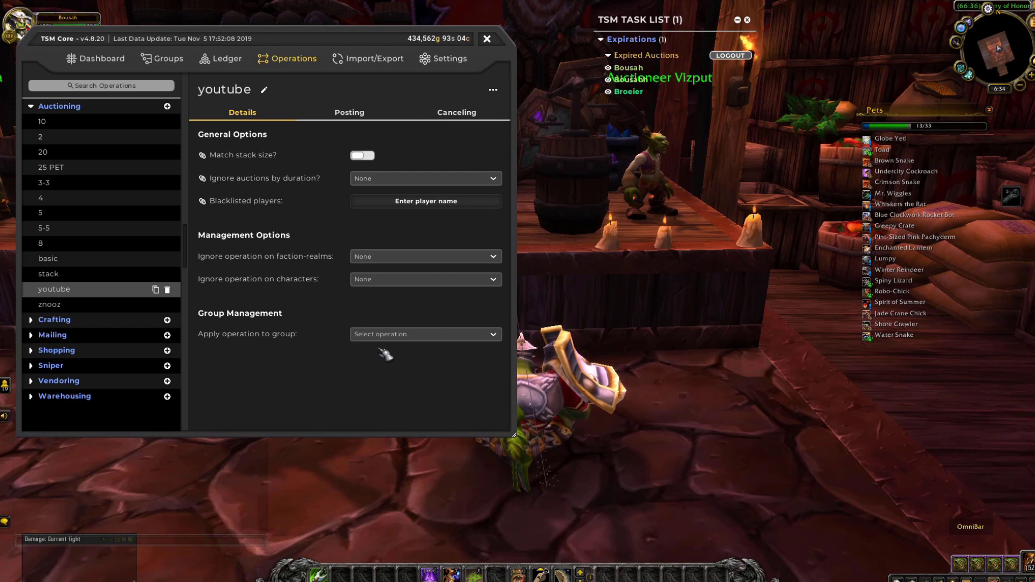
Choose the youtube group in the youtube operation's 'Apply operation to group' dropdown.
click(492, 339)
scroll(480, 356, down, 5)
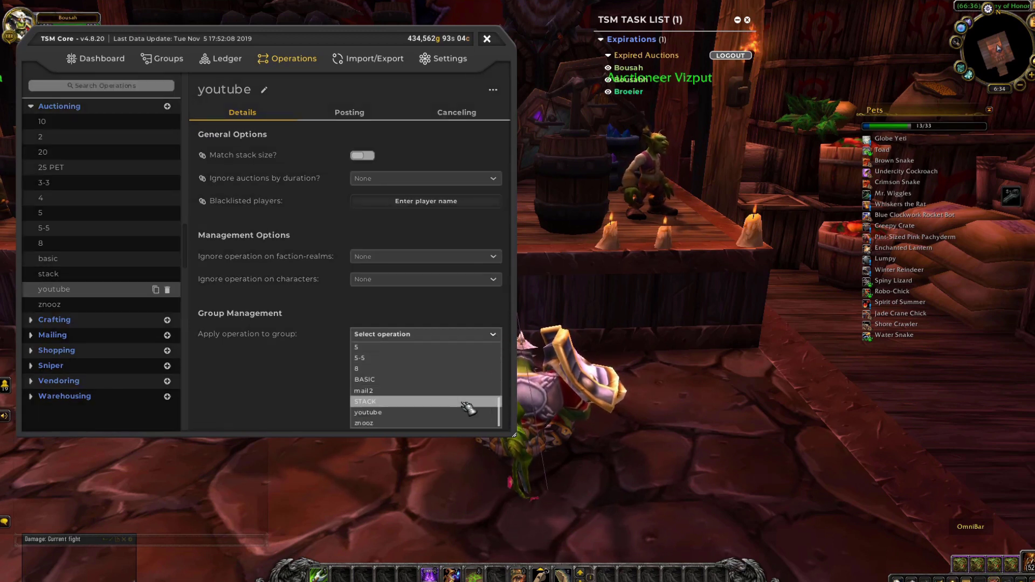
click(389, 413)
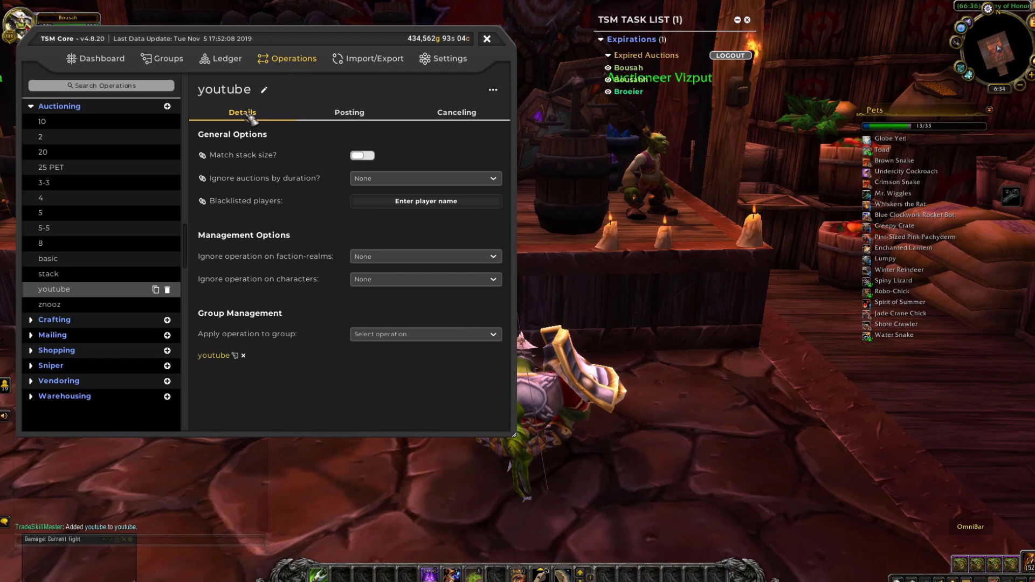
On the Posting tab, set the auction duration to 24 hours and the post cap to 2.
click(355, 117)
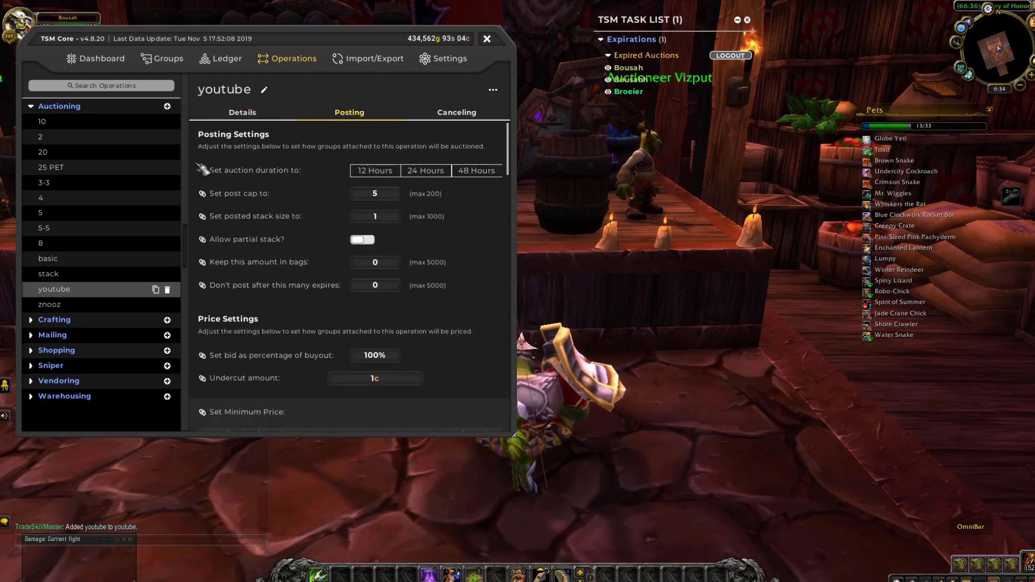
click(438, 174)
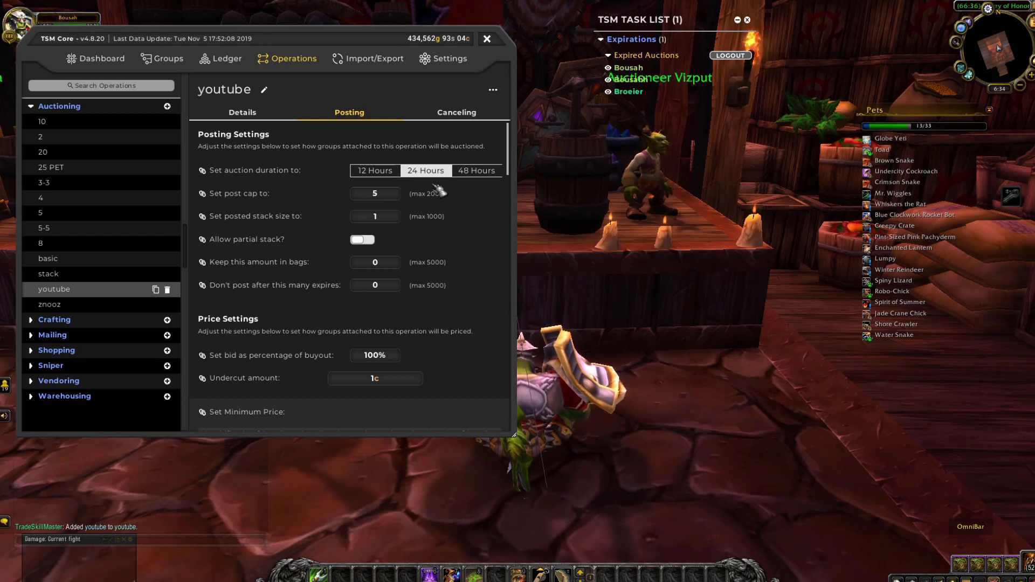
click(387, 198)
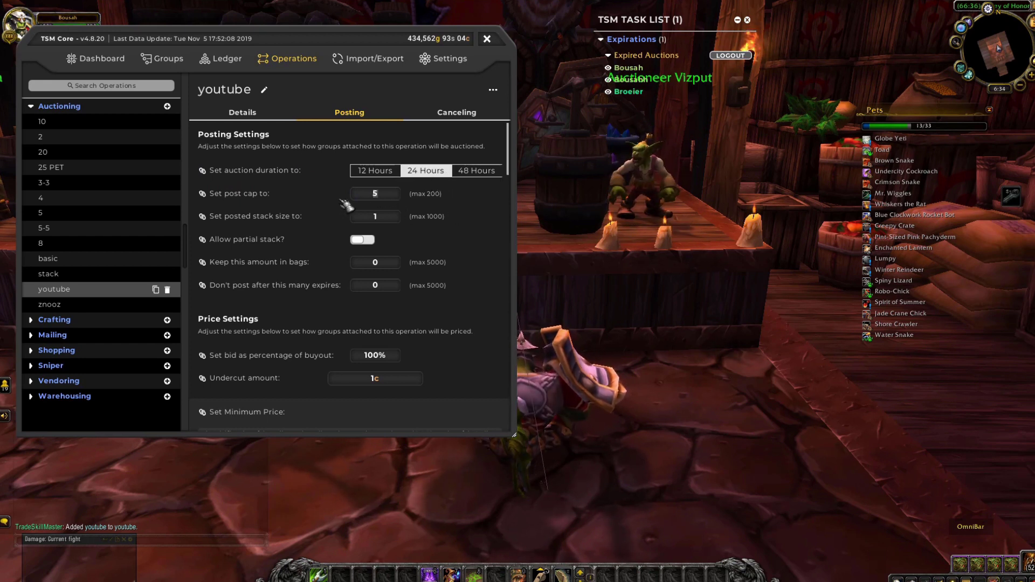
key(BackSpace)
text(2)
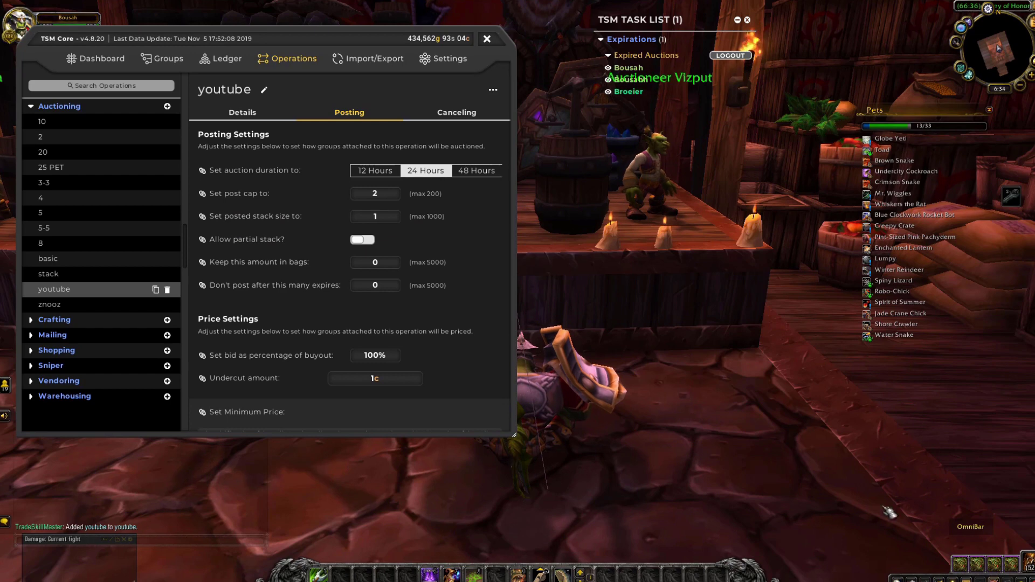
Open the bags to inspect item prices.
click(1027, 561)
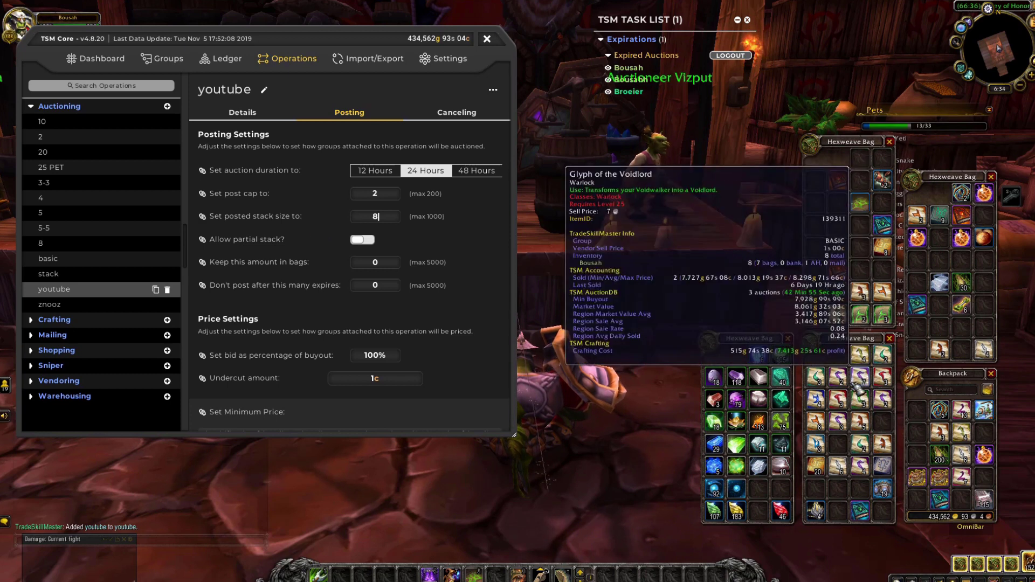
mouse_move(849, 387)
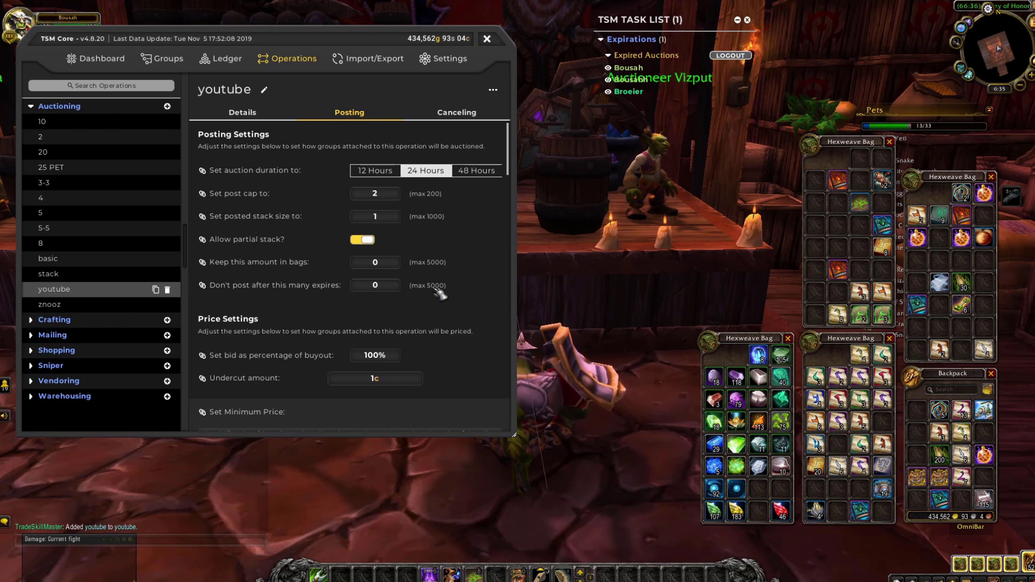
scroll(440, 294, down, 4)
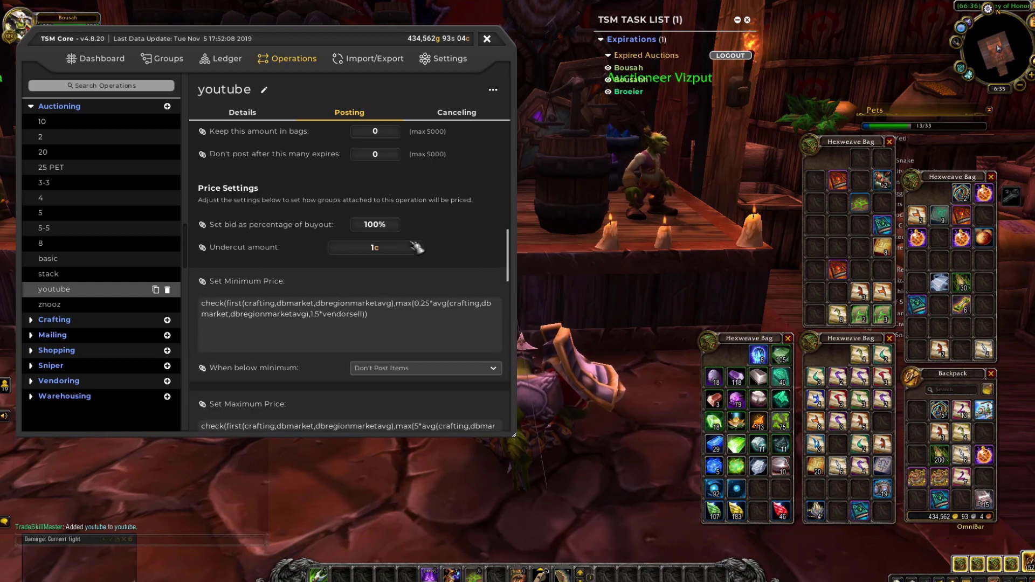
Set the minimum price to 75% dbmarket and choose Post at Normal Price when below minimum.
click(235, 309)
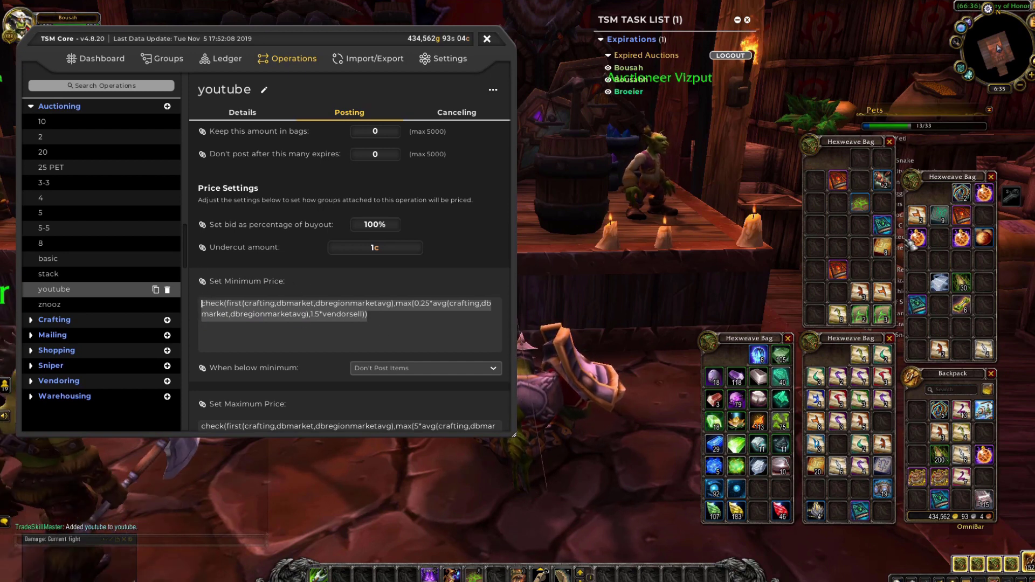
mouse_move(922, 240)
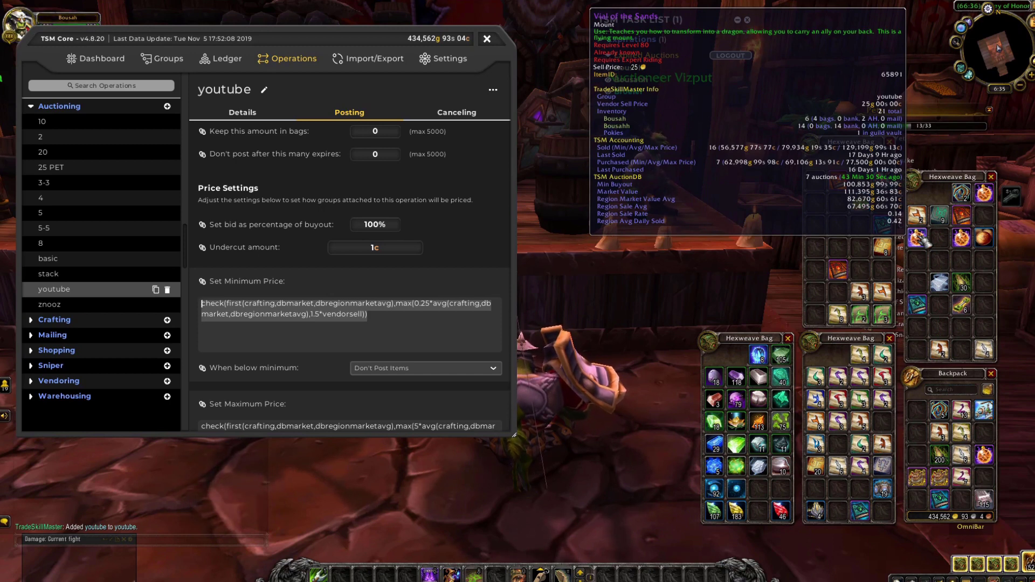
text(1c0)
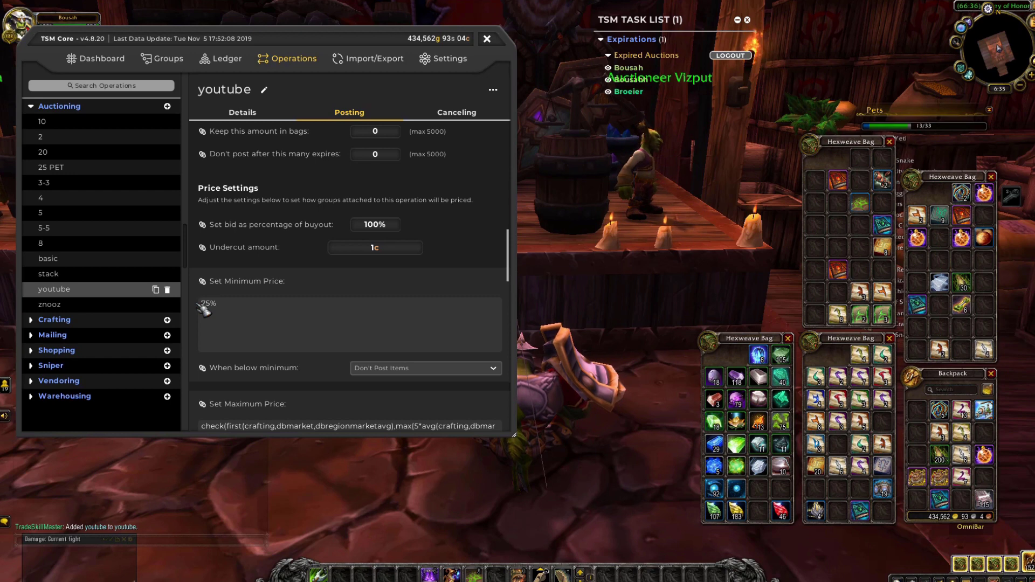
text(db)
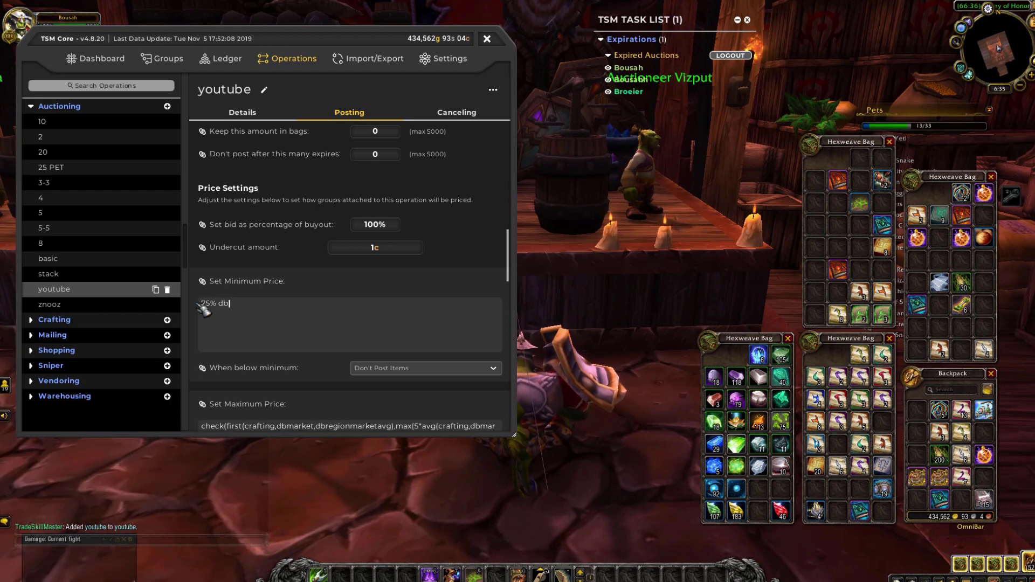
text(market)
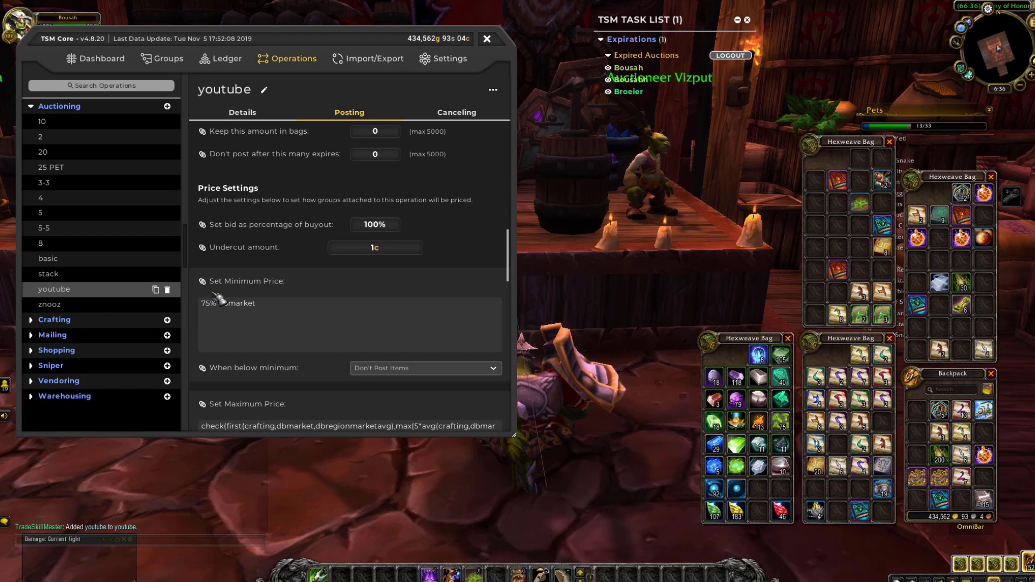
click(419, 371)
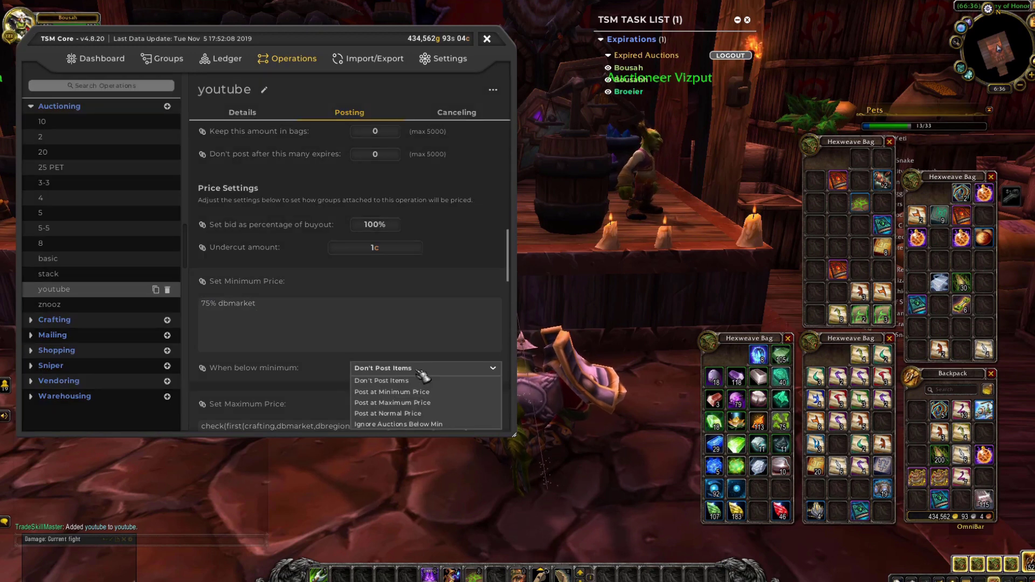
click(452, 414)
Delete the old Set Maximum Price formula and enter '99999999% dbmarket'.
scroll(429, 409, down, 2)
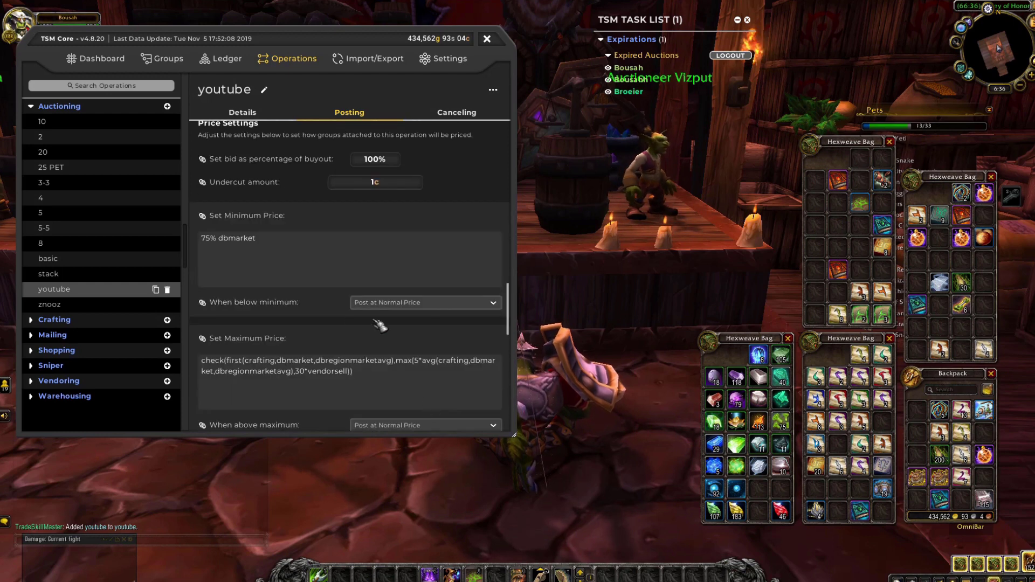
drag(342, 375, 173, 353)
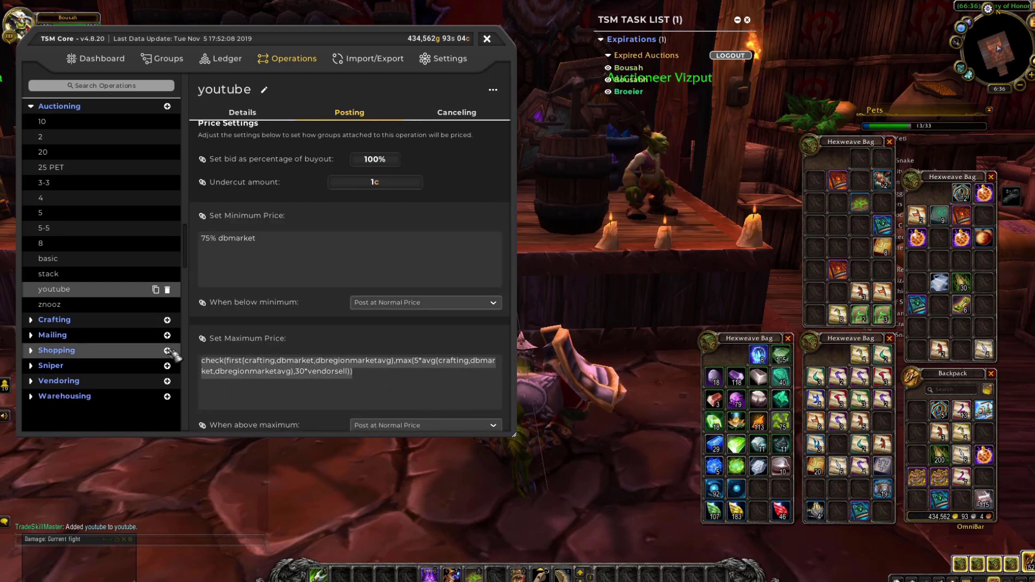
key(BackSpace)
text(99999999)
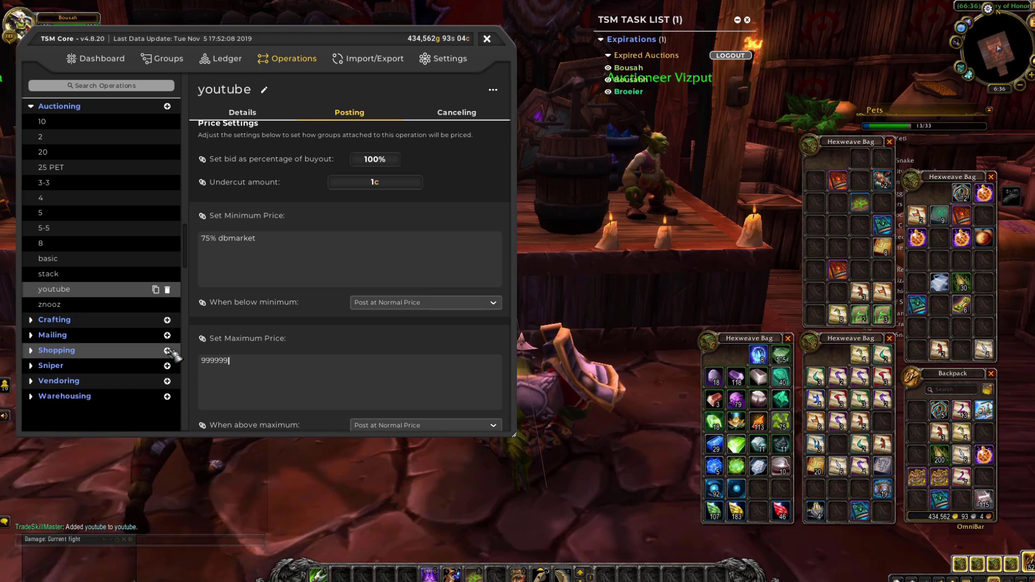
text(%)
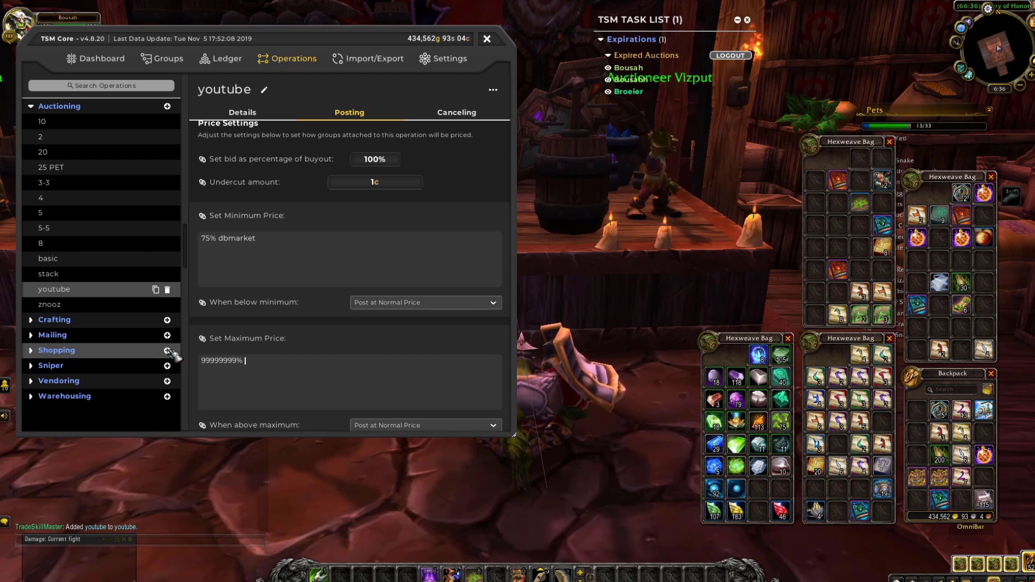
text(d)
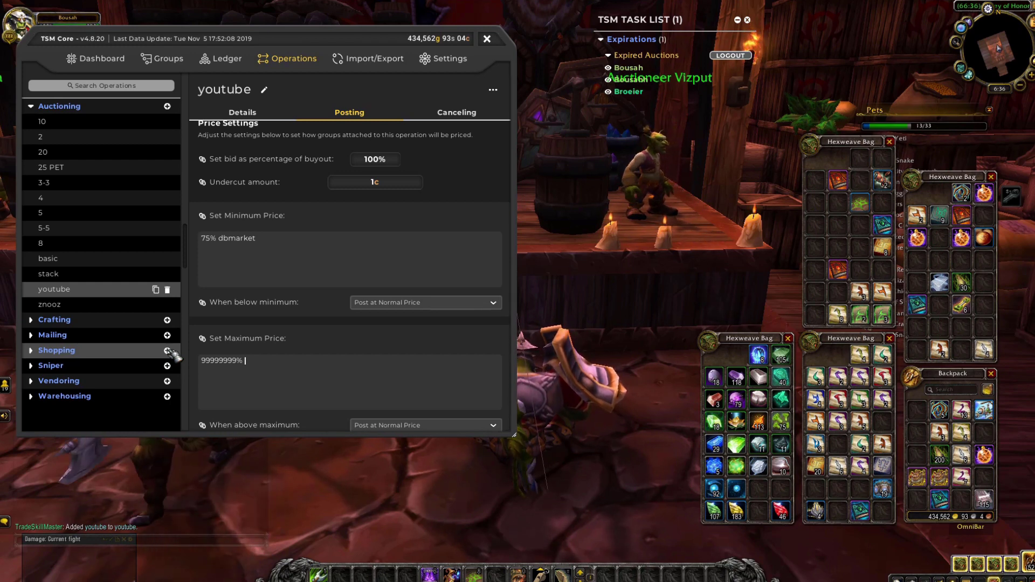
text(bmarket)
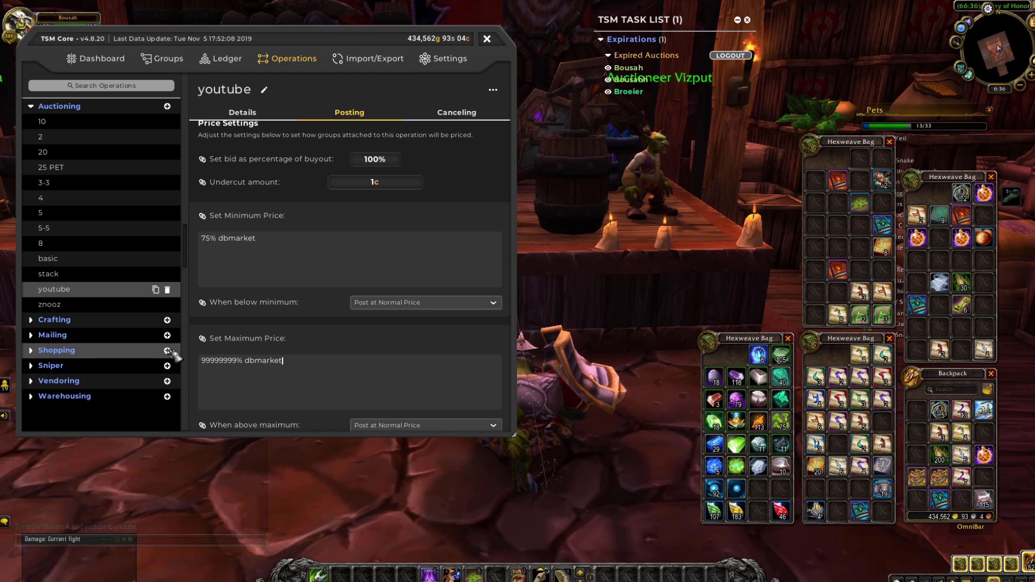
scroll(372, 363, down, 3)
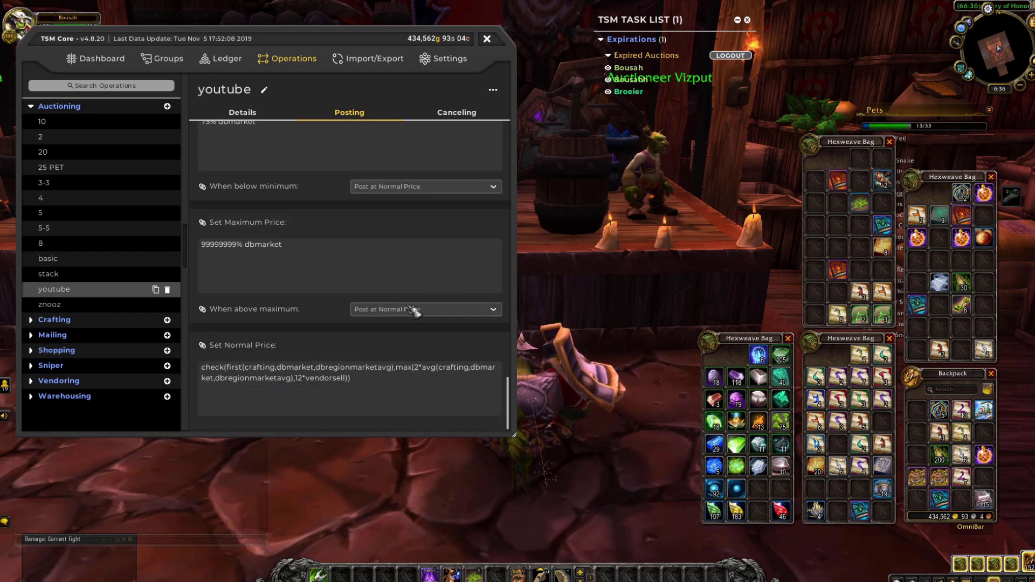
Start replacing the whole normal price formula, entering '1c' in place of the old formula.
click(361, 384)
key(ctrl+a)
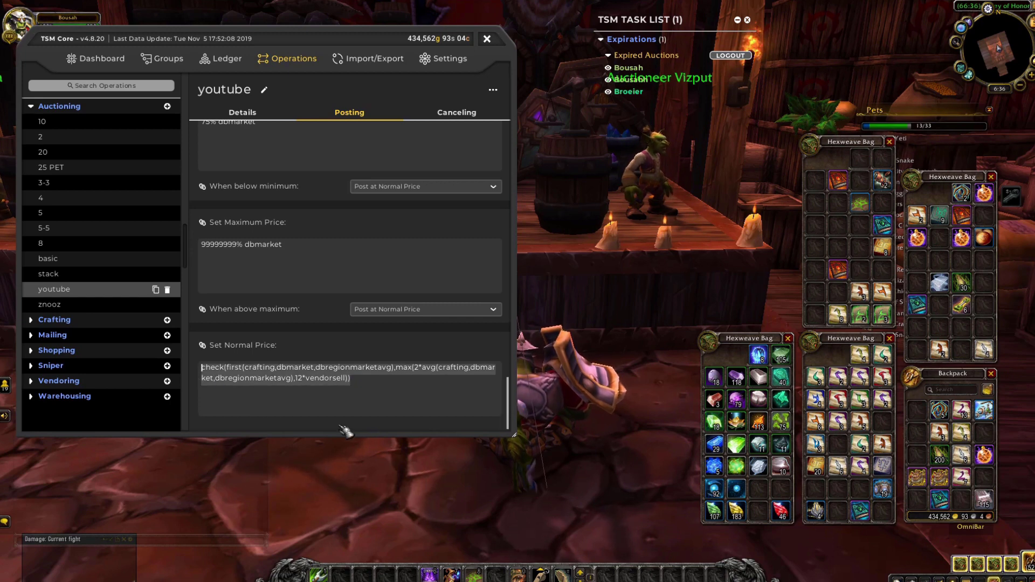
text(1c)
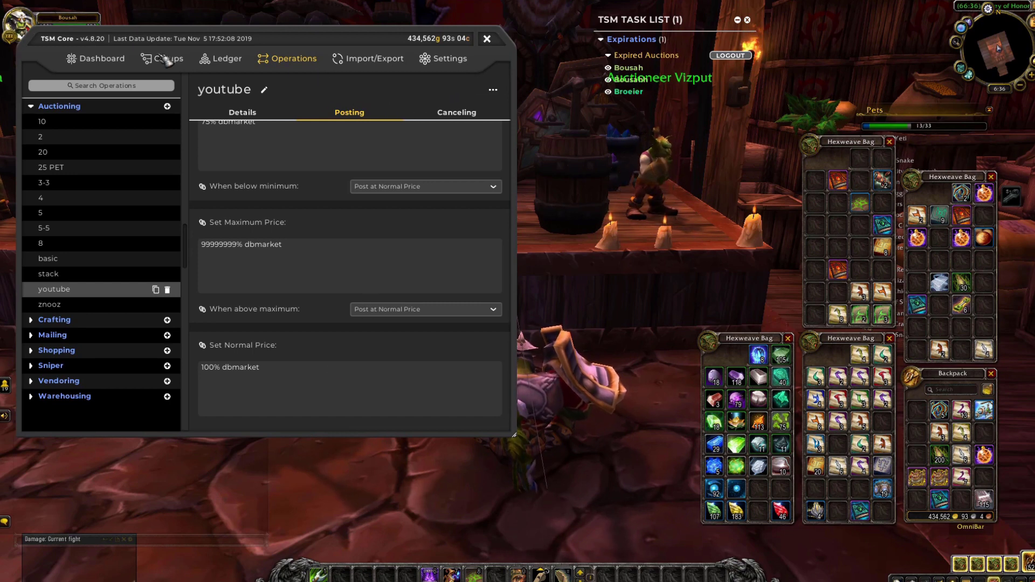
Review the Macros section of TSM's general settings, then close the settings window.
click(440, 59)
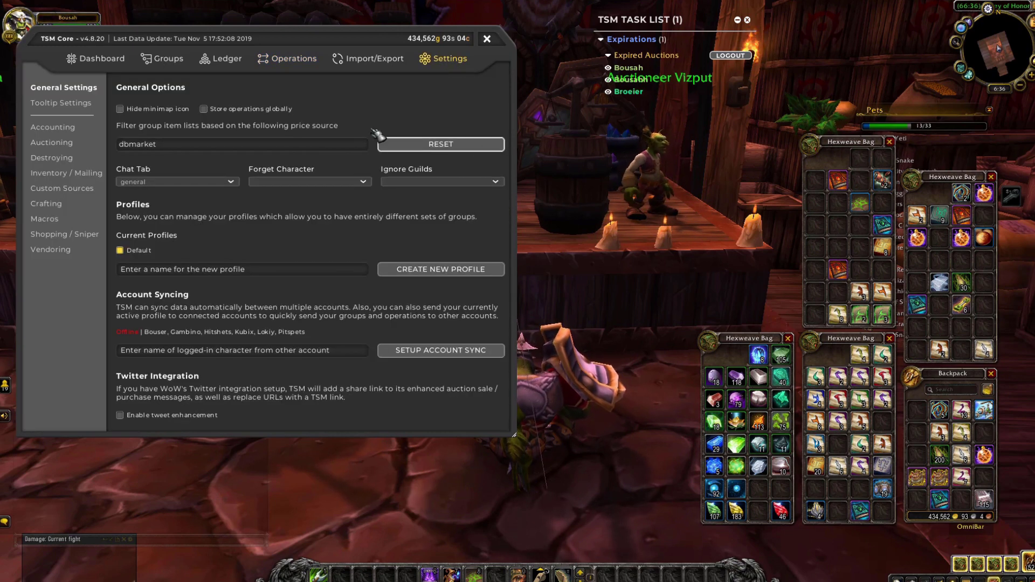
click(49, 220)
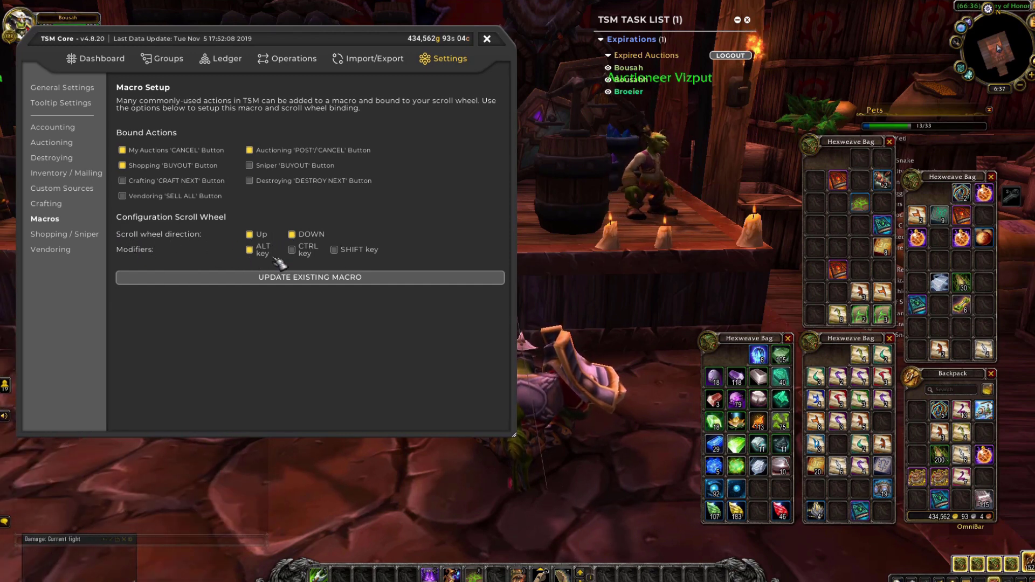
click(489, 39)
Open the auction house from the auctioneer and run a cancel scan on the Auctioning tab.
right_click(442, 178)
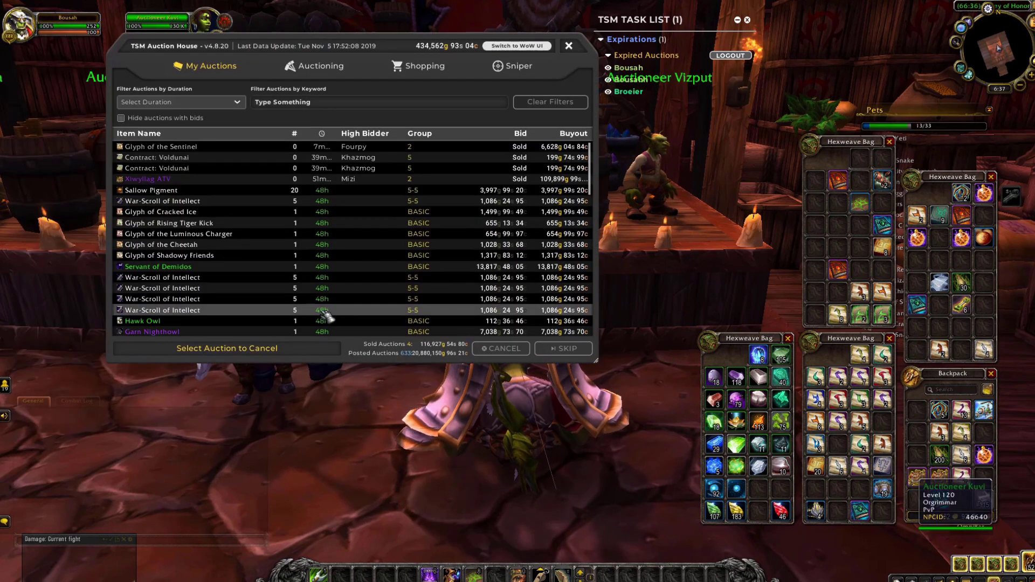
click(314, 66)
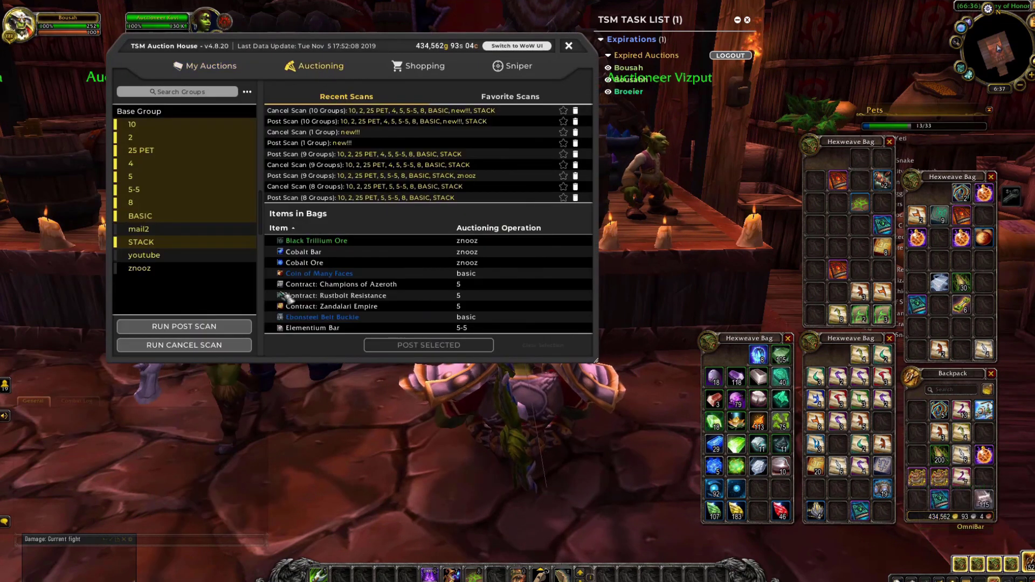
click(218, 348)
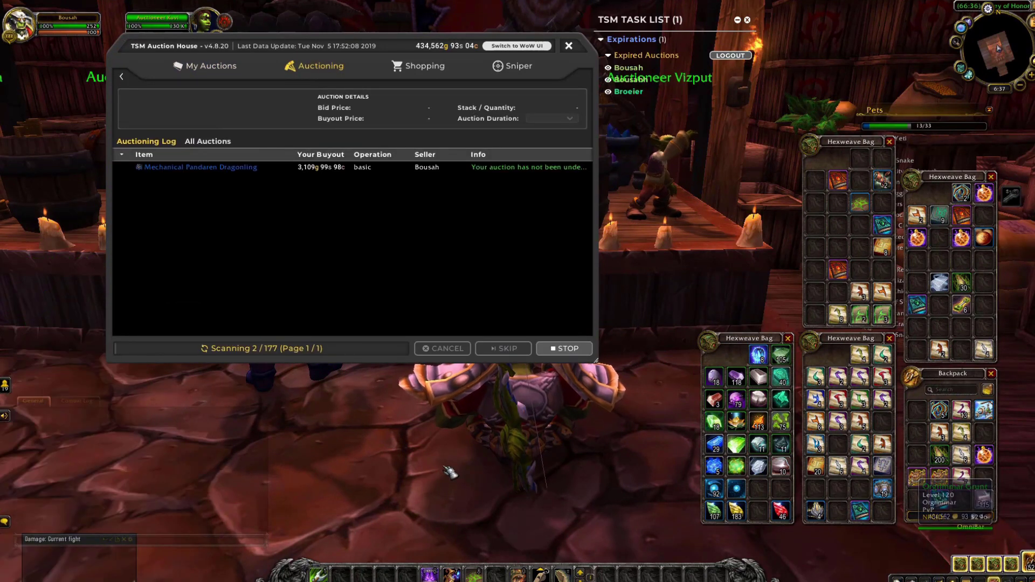